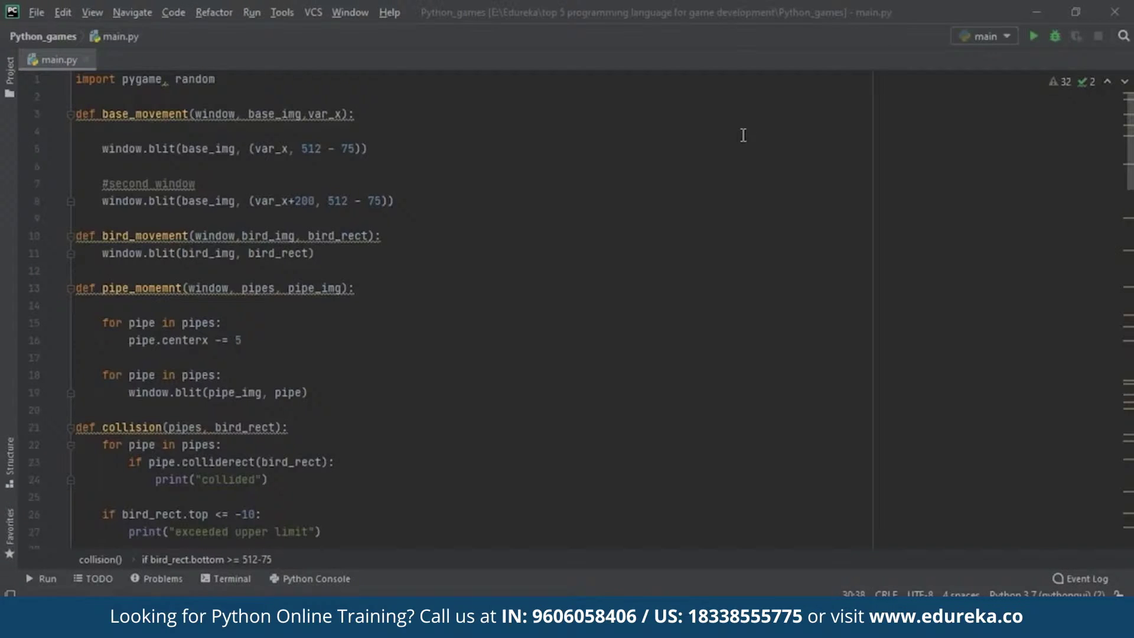
scroll(744, 135, "down", 10)
scroll(743, 136, "down", 10)
scroll(743, 135, "down", 10)
scroll(744, 135, "down", 10)
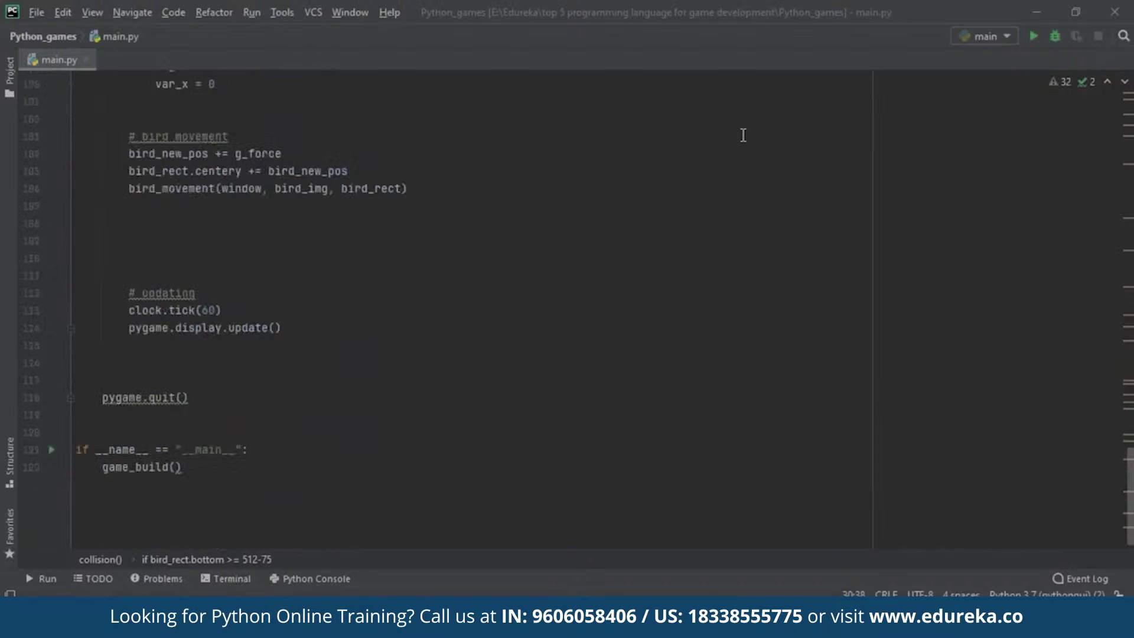
- Return to the top of main.py and sketch a game window rectangle with a curve beside it
key("ctrl+Home")
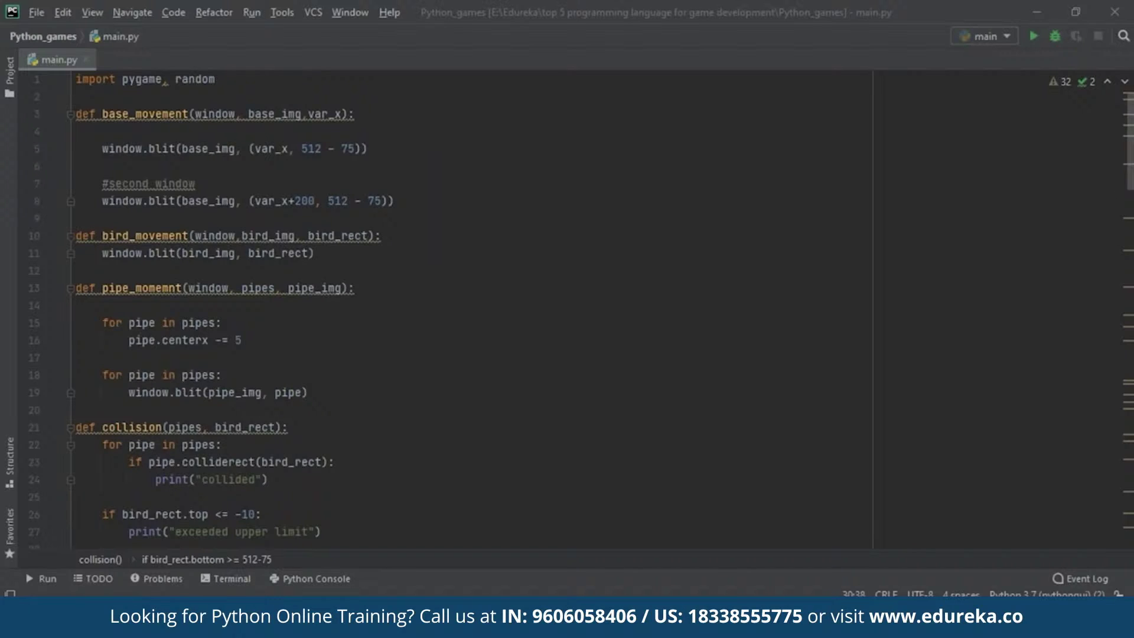
left_click_drag(800, 171, 803, 271)
mouse_move(808, 315)
left_mouse_down()
mouse_move(990, 143)
mouse_move(802, 176)
left_mouse_up()
mouse_move(776, 168)
left_mouse_down()
mouse_move(761, 266)
mouse_move(769, 419)
left_mouse_up()
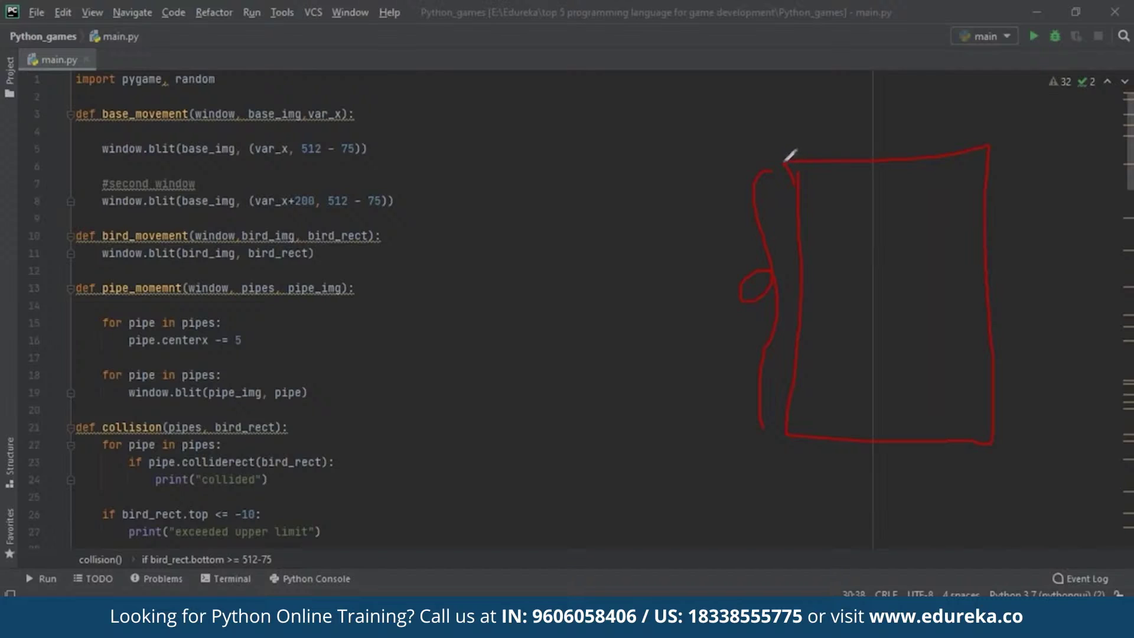
mouse_move(787, 156)
left_mouse_down()
mouse_move(779, 160)
mouse_move(790, 163)
left_mouse_up()
scroll(174, 393, "down", 8)
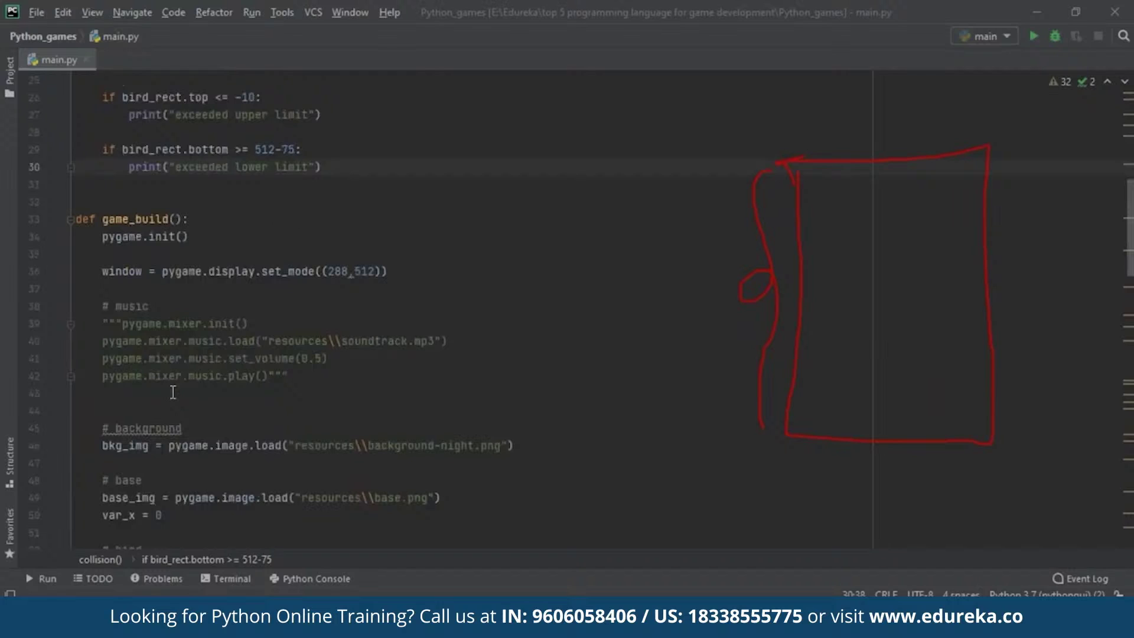
- Highlight the pygame.init() call, then the set_mode line creating the 288×512 window
left_click_drag(104, 236, 188, 236)
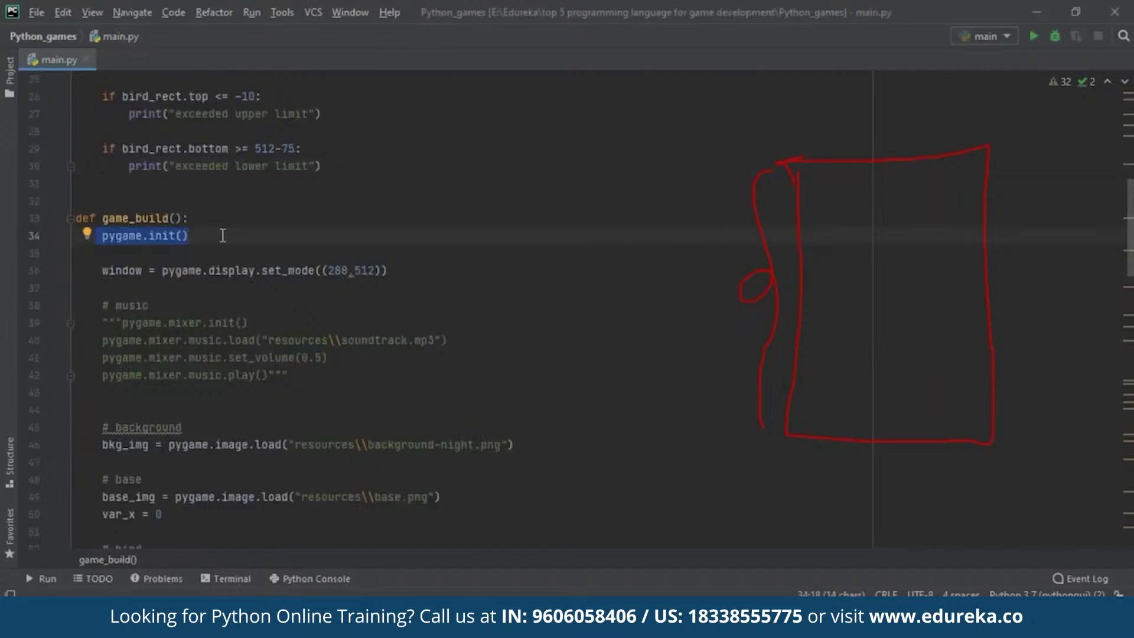
left_click(222, 236)
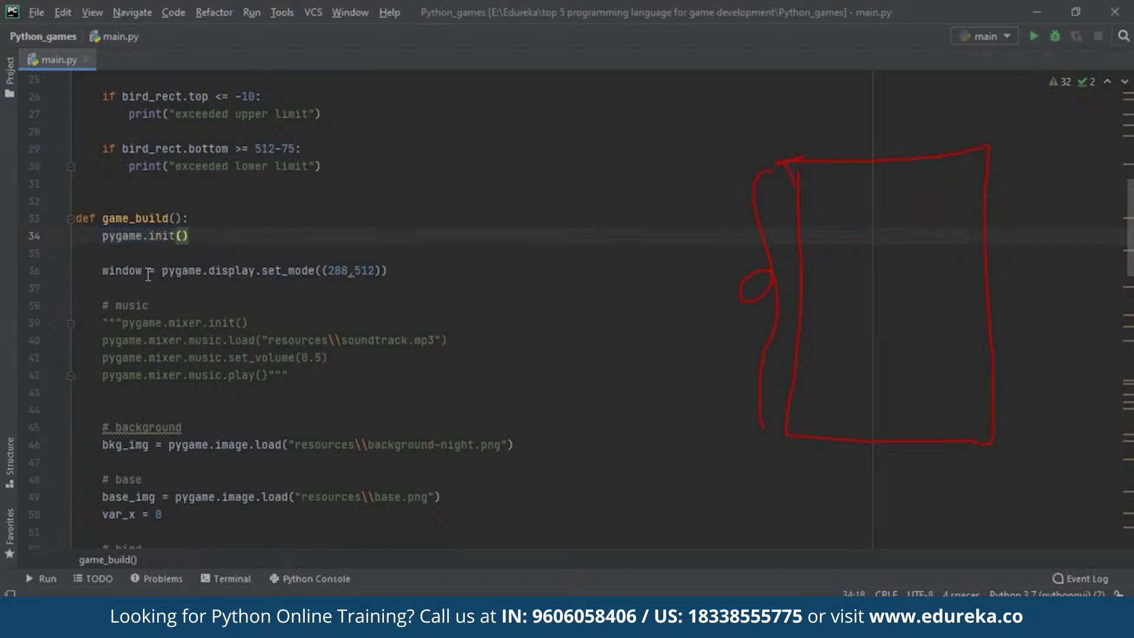
left_click_drag(103, 270, 388, 270)
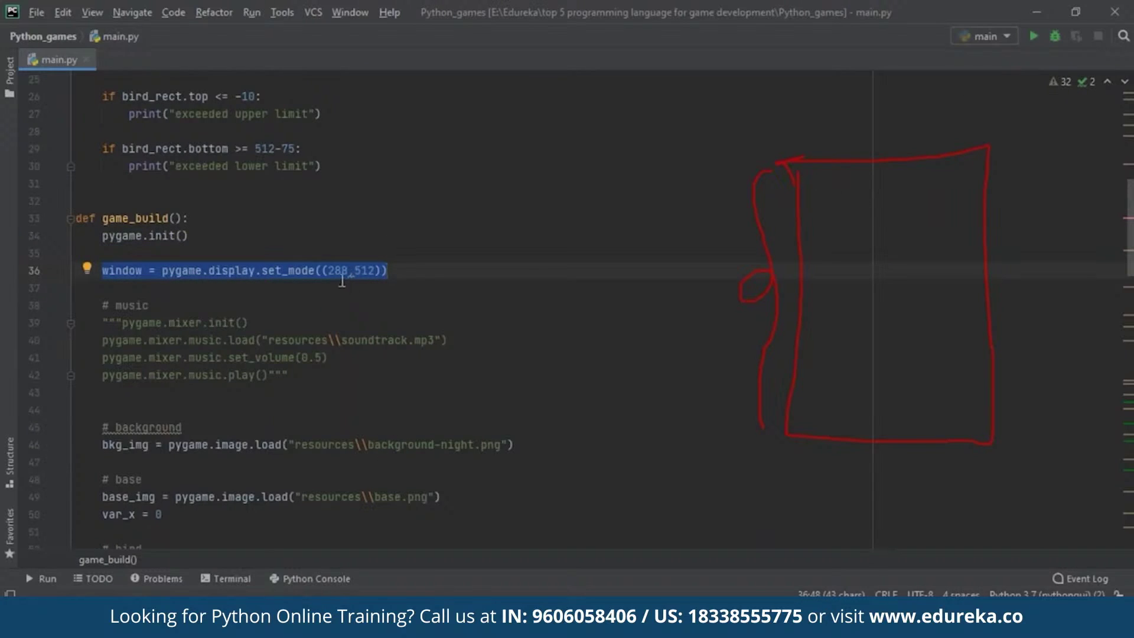
left_click(460, 293)
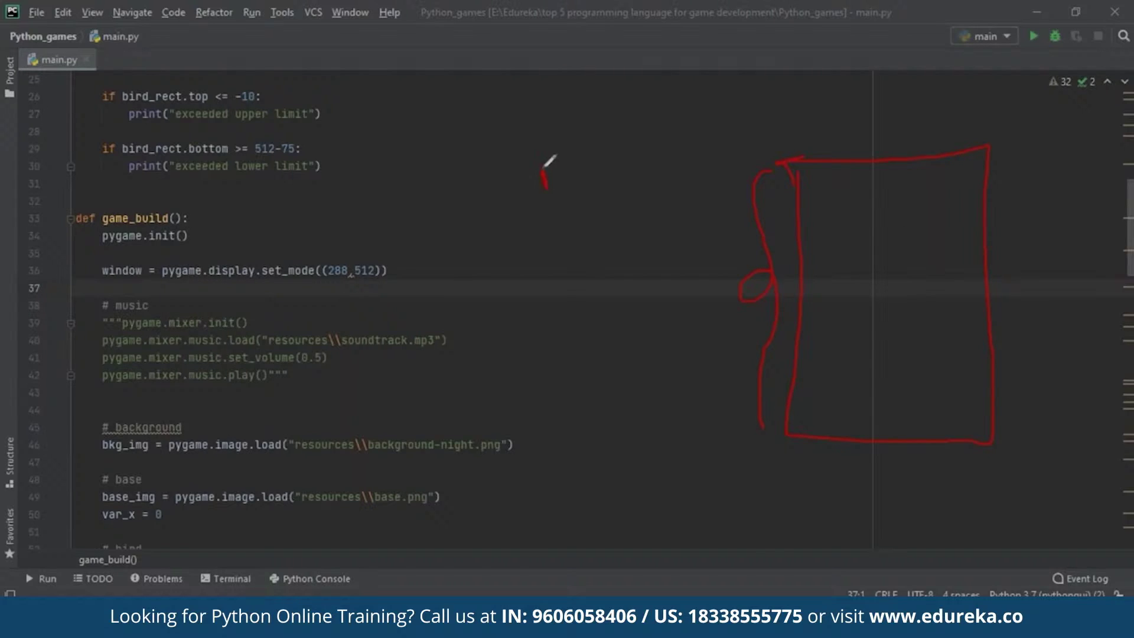
- Draw a small square, a large rectangle and a small box inside it over the code
mouse_move(550, 160)
left_mouse_down()
mouse_move(573, 181)
mouse_move(548, 187)
left_mouse_up()
left_click_drag(450, 241, 449, 261)
left_click_drag(460, 304, 455, 373)
mouse_move(464, 284)
left_mouse_down()
mouse_move(486, 277)
mouse_move(463, 285)
left_mouse_up()
left_click_drag(464, 206, 466, 282)
left_click_drag(467, 182, 479, 173)
- Sketch the bird's curved path to an X collision mark and circle the small squares
mouse_move(479, 302)
left_mouse_down()
mouse_move(638, 363)
mouse_move(681, 306)
mouse_move(695, 309)
mouse_move(691, 292)
left_mouse_up()
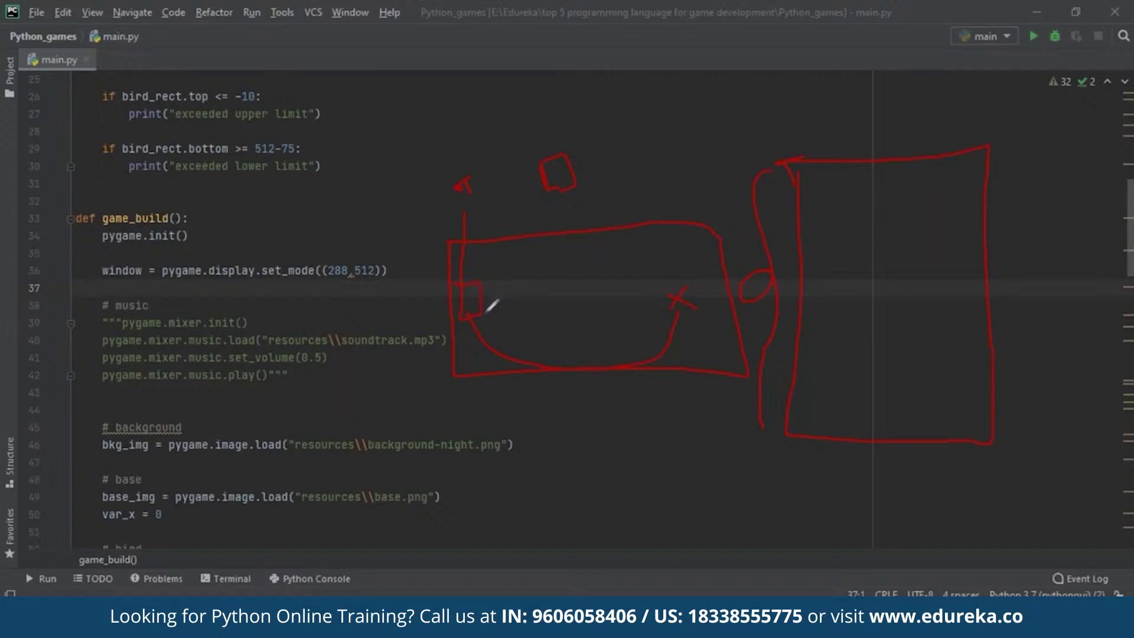
mouse_move(485, 315)
left_mouse_down()
mouse_move(675, 298)
mouse_move(661, 312)
left_mouse_up()
mouse_move(464, 284)
left_mouse_down()
mouse_move(488, 312)
mouse_move(488, 288)
left_mouse_up()
left_click_drag(483, 319, 645, 342)
left_click_drag(691, 297, 673, 292)
left_click_drag(470, 301, 527, 319)
left_click_drag(529, 80, 534, 71)
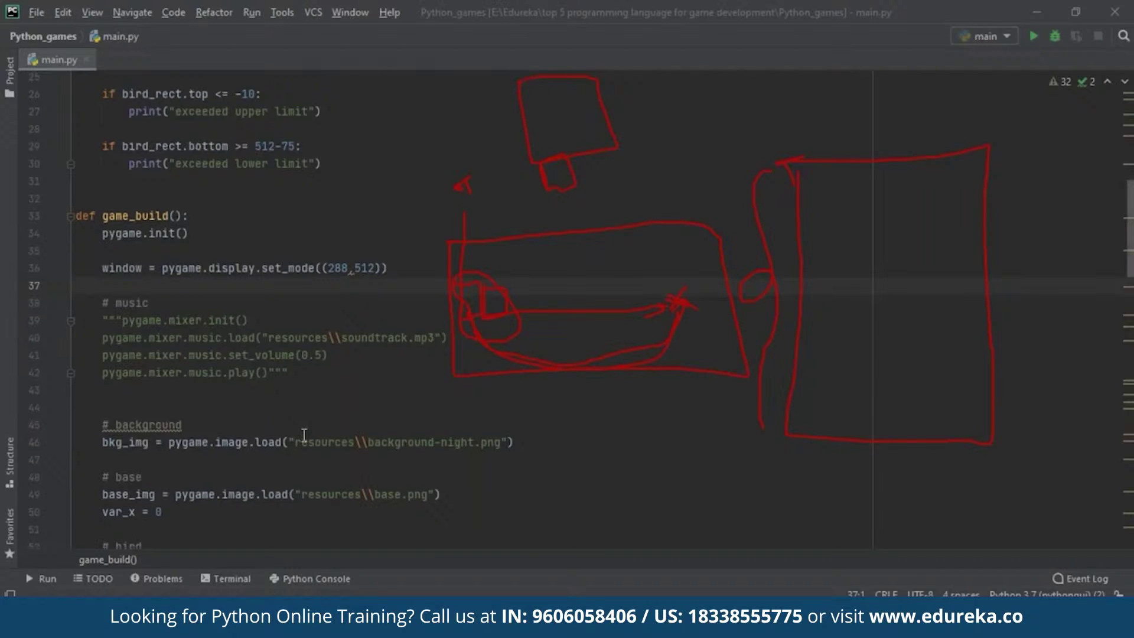
scroll(304, 435, "down", 2)
scroll(304, 434, "up", 2)
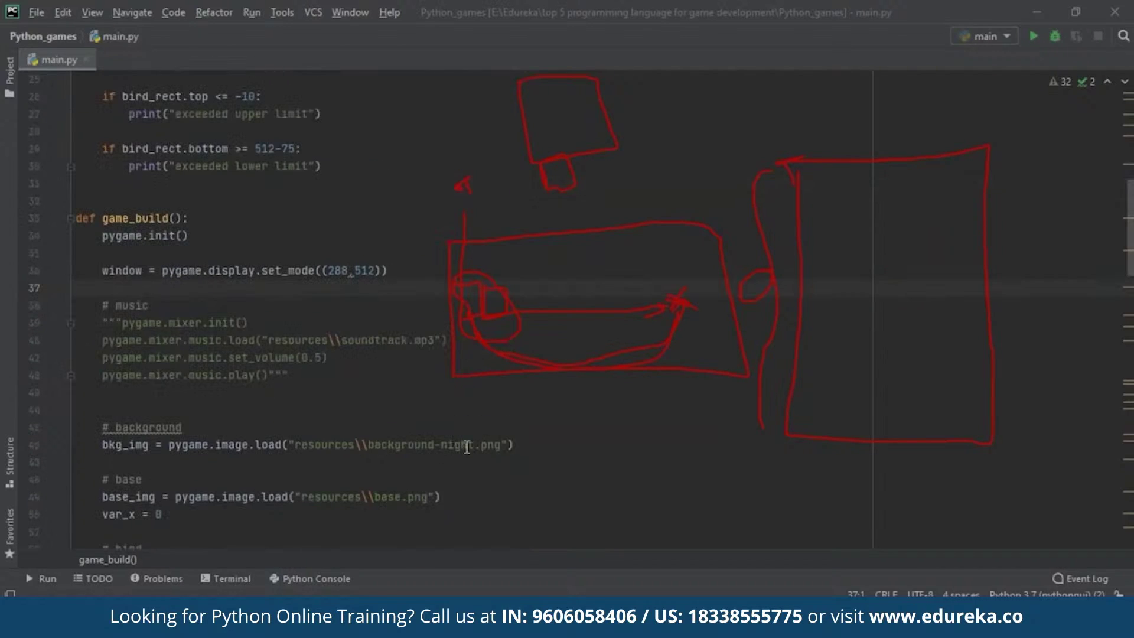
- Mark the background-night.png path, clear the red sketches, and outline a new window
left_click_drag(507, 446, 302, 445)
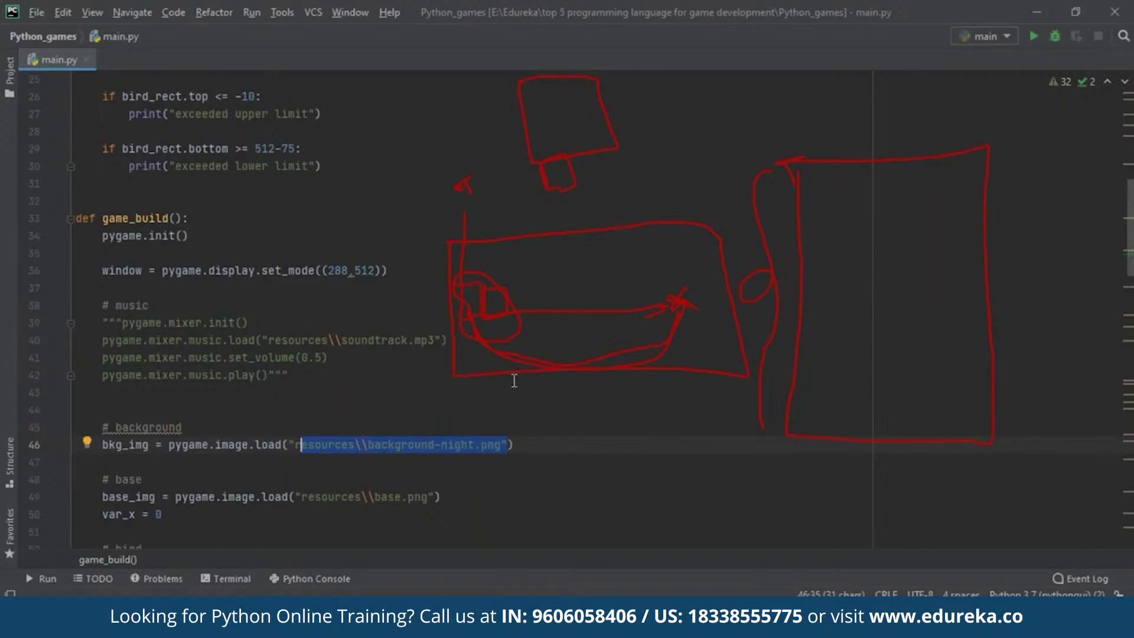
key("e")
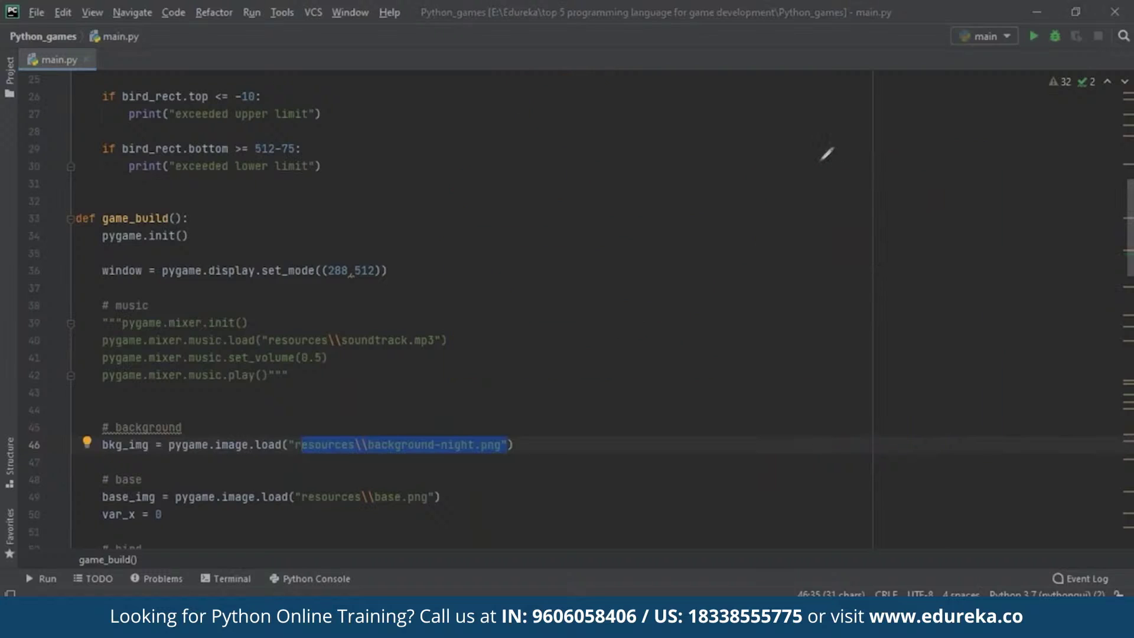
mouse_move(825, 156)
left_mouse_down()
mouse_move(822, 381)
mouse_move(1025, 335)
mouse_move(1028, 98)
mouse_move(833, 126)
mouse_move(819, 166)
left_mouse_up()
mouse_move(820, 138)
left_mouse_down()
mouse_move(824, 383)
mouse_move(1045, 335)
mouse_move(1039, 110)
mouse_move(851, 140)
left_mouse_up()
- Mark the resources folder and sketch two linked boxes with an arrow to the window
mouse_move(443, 173)
left_mouse_down()
mouse_move(436, 209)
mouse_move(474, 206)
mouse_move(469, 173)
mouse_move(435, 176)
left_mouse_up()
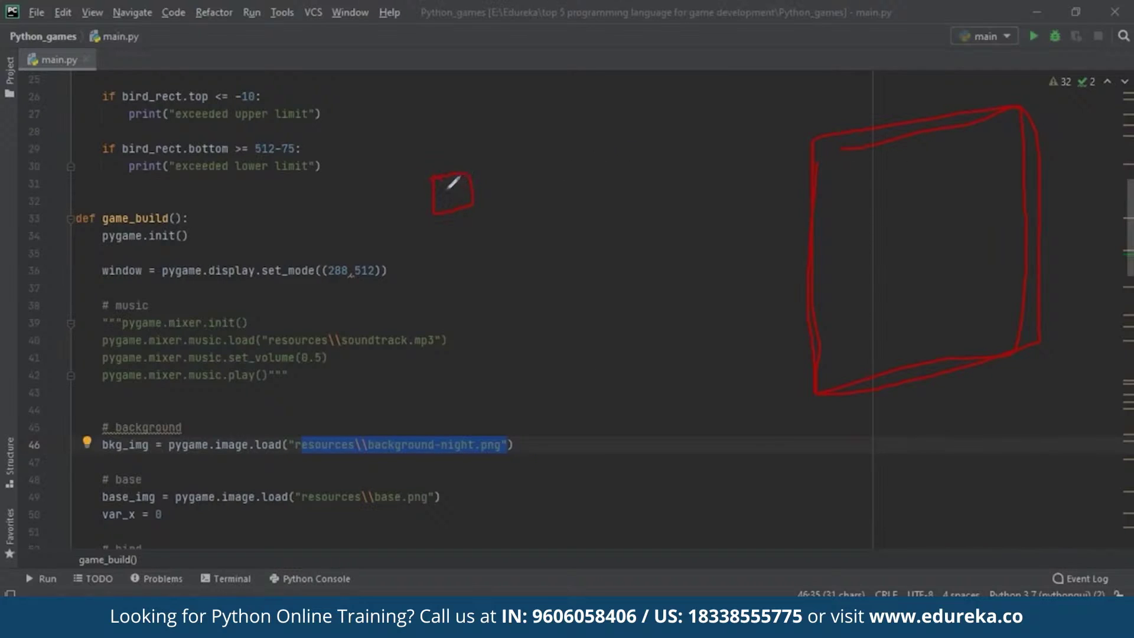
left_click_drag(278, 350, 328, 347)
mouse_move(453, 188)
left_mouse_down()
mouse_move(500, 149)
mouse_move(547, 167)
mouse_move(549, 186)
mouse_move(548, 168)
mouse_move(583, 181)
mouse_move(549, 203)
left_mouse_up()
mouse_move(582, 163)
left_mouse_down()
mouse_move(592, 182)
mouse_move(601, 164)
left_mouse_up()
mouse_move(498, 125)
left_mouse_down()
mouse_move(532, 217)
mouse_move(643, 191)
mouse_move(585, 56)
mouse_move(509, 108)
mouse_move(498, 138)
left_mouse_up()
left_click_drag(560, 196, 847, 300)
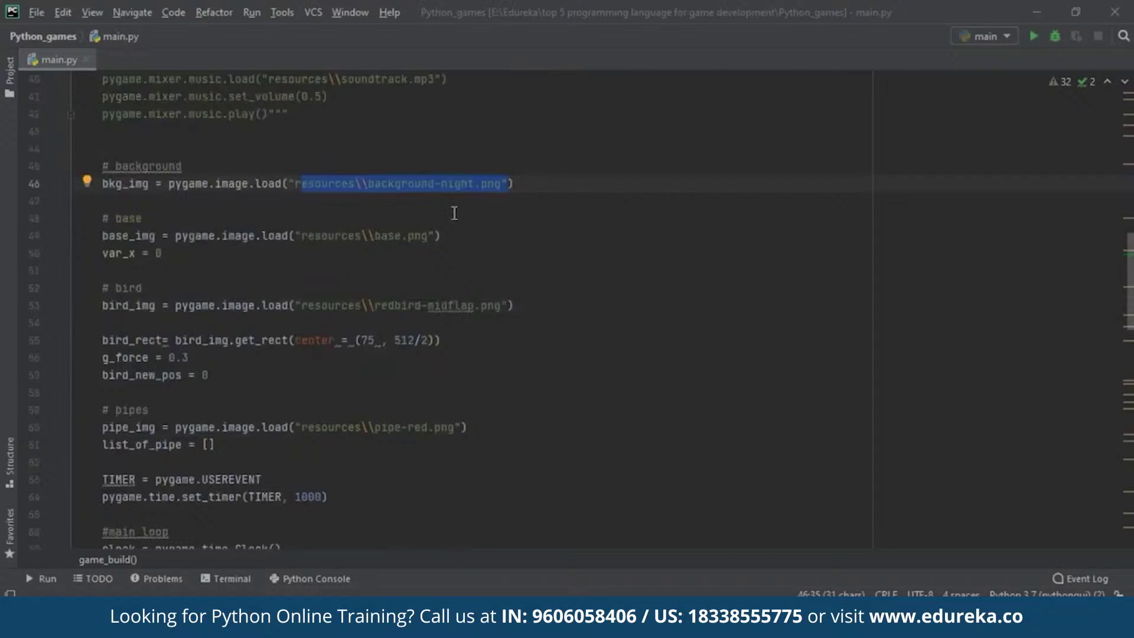
left_click(542, 189)
left_click_drag(515, 183, 103, 165)
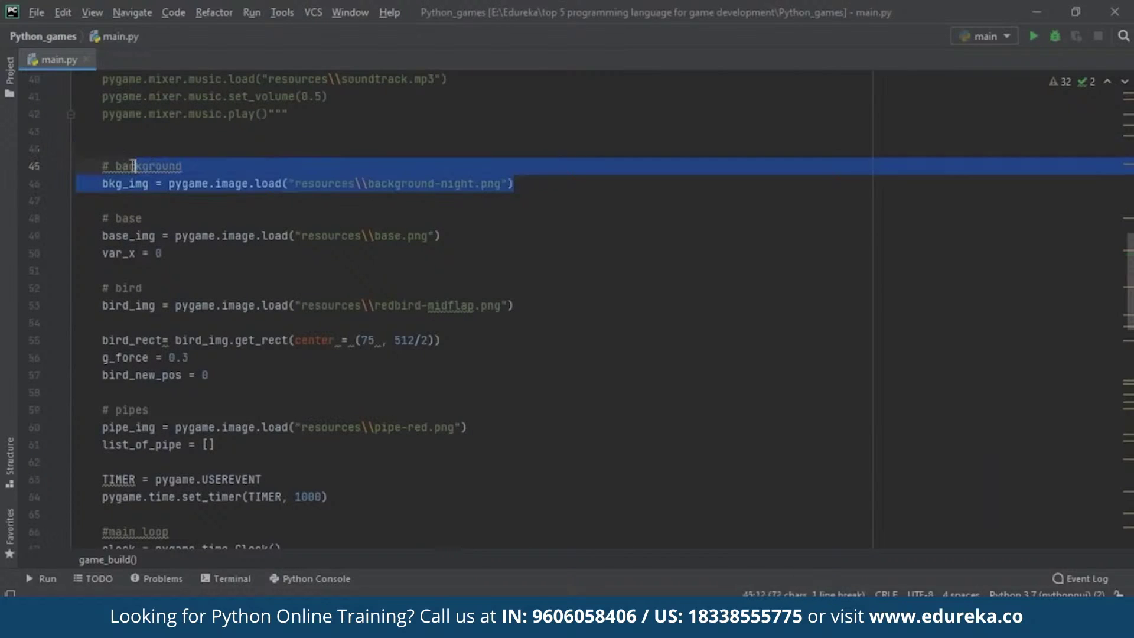
mouse_move(104, 218)
left_mouse_down()
mouse_move(77, 270)
mouse_move(189, 288)
mouse_move(189, 305)
left_mouse_up()
scroll(111, 312, "down", 1)
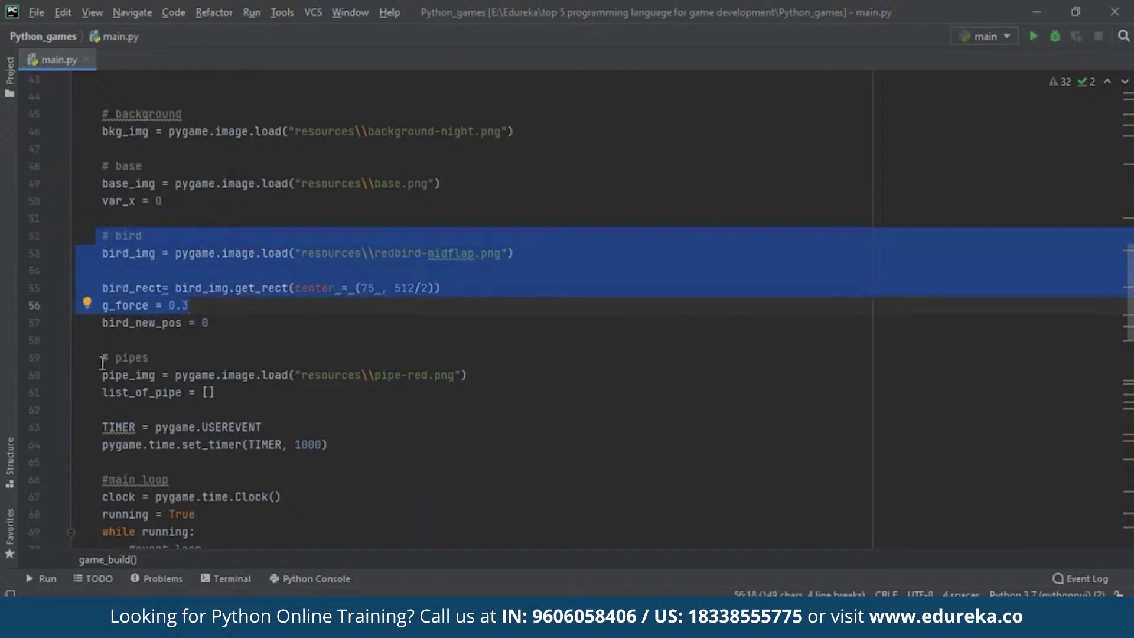
left_click(282, 497)
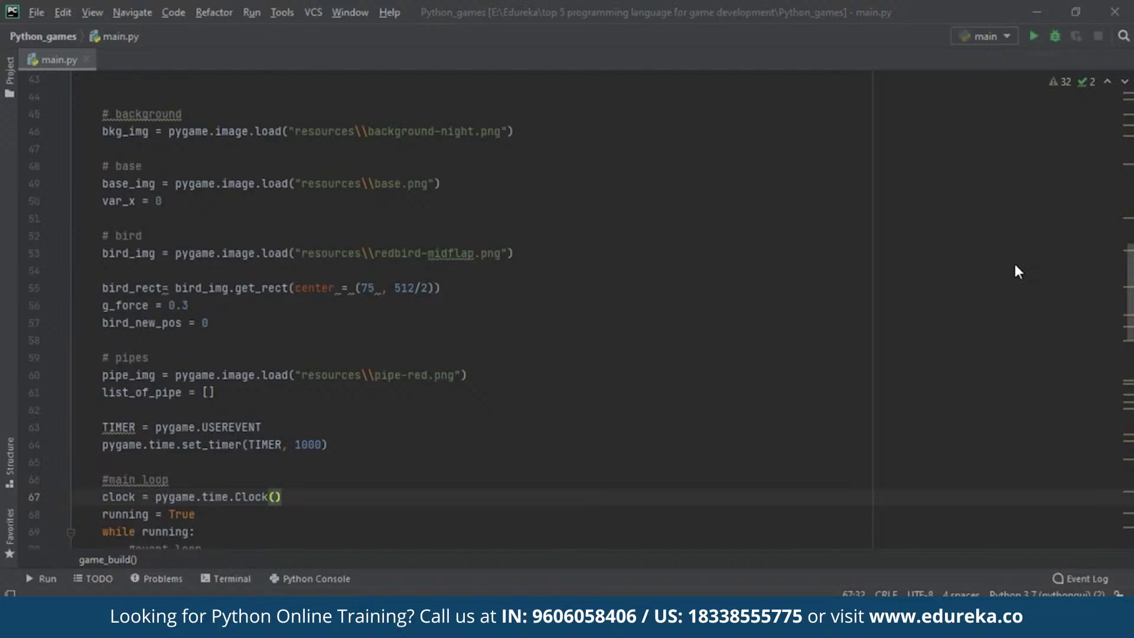
key("ctrl+2")
mouse_move(764, 138)
left_mouse_down()
mouse_move(763, 432)
mouse_move(1050, 410)
mouse_move(1073, 106)
mouse_move(753, 133)
mouse_move(764, 164)
left_mouse_up()
left_click_drag(700, 282, 829, 246)
left_click_drag(768, 387, 1077, 351)
mouse_move(891, 403)
left_mouse_down()
mouse_move(719, 417)
mouse_move(732, 422)
left_mouse_up()
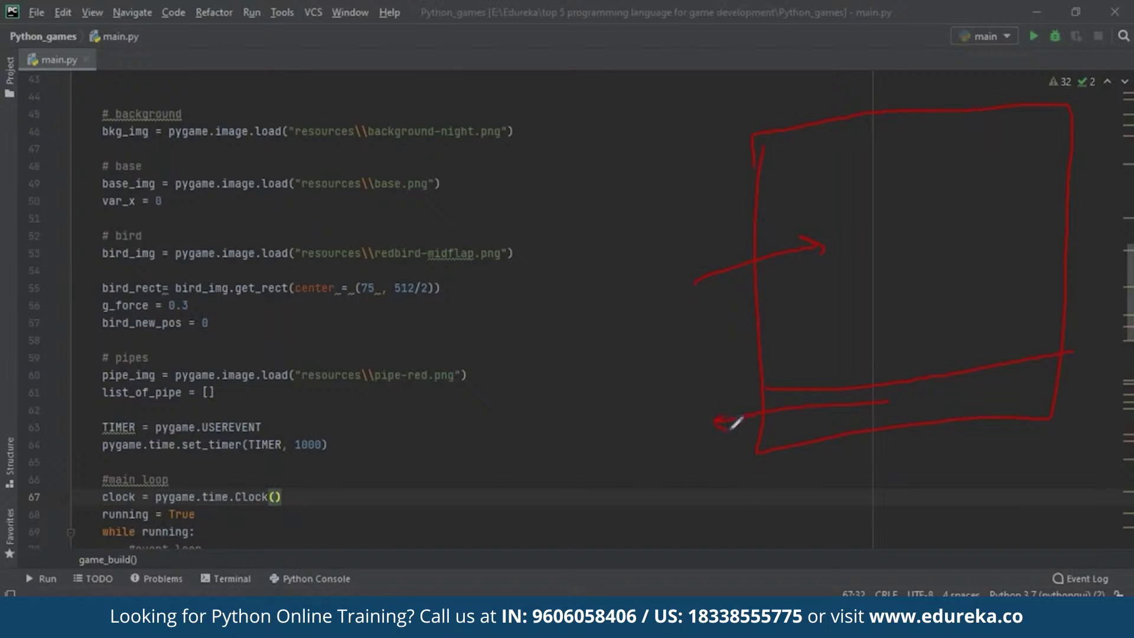
mouse_move(849, 266)
left_mouse_down()
mouse_move(851, 239)
mouse_move(880, 236)
mouse_move(881, 262)
mouse_move(852, 264)
mouse_move(862, 308)
mouse_move(873, 307)
left_mouse_up()
mouse_move(861, 239)
left_mouse_down()
mouse_move(858, 206)
mouse_move(872, 216)
left_mouse_up()
left_click_drag(932, 288, 946, 392)
mouse_move(929, 294)
left_mouse_down()
mouse_move(1035, 251)
mouse_move(1011, 370)
left_mouse_up()
left_click_drag(780, 381, 782, 408)
left_click_drag(779, 315, 820, 384)
mouse_move(956, 379)
left_mouse_down()
mouse_move(935, 392)
mouse_move(911, 301)
mouse_move(930, 260)
mouse_move(1052, 220)
mouse_move(1051, 328)
left_mouse_up()
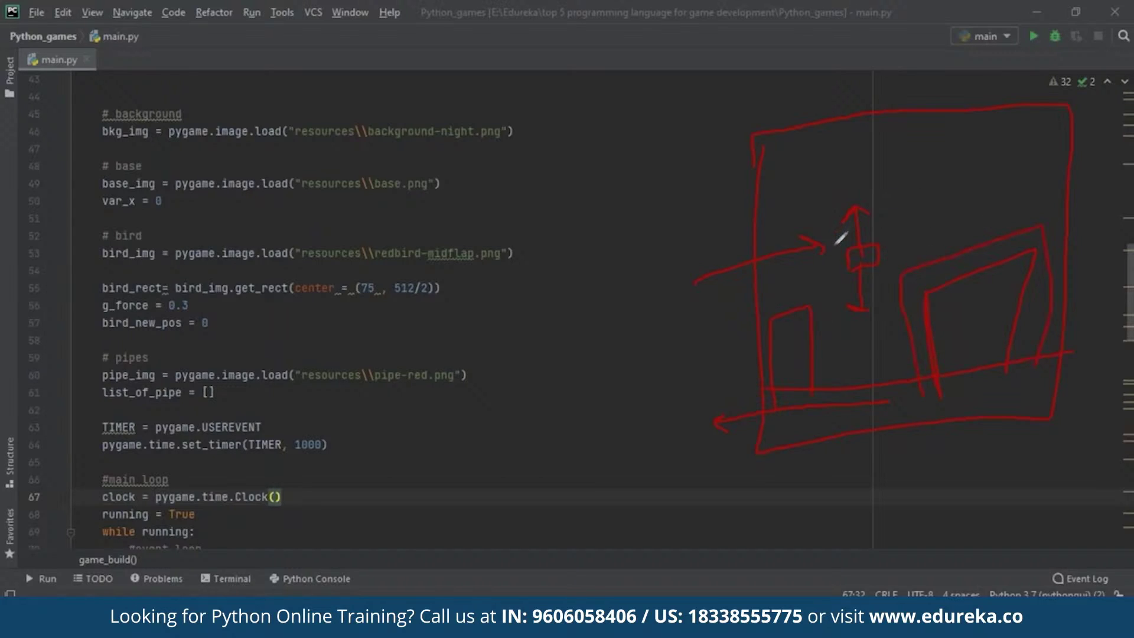
mouse_move(839, 237)
left_mouse_down()
mouse_move(838, 276)
mouse_move(890, 262)
mouse_move(894, 229)
mouse_move(840, 235)
left_mouse_up()
left_click_drag(864, 258, 938, 321)
mouse_move(918, 253)
left_mouse_down()
mouse_move(879, 253)
mouse_move(911, 301)
left_mouse_up()
left_click_drag(957, 255, 969, 333)
key("Escape")
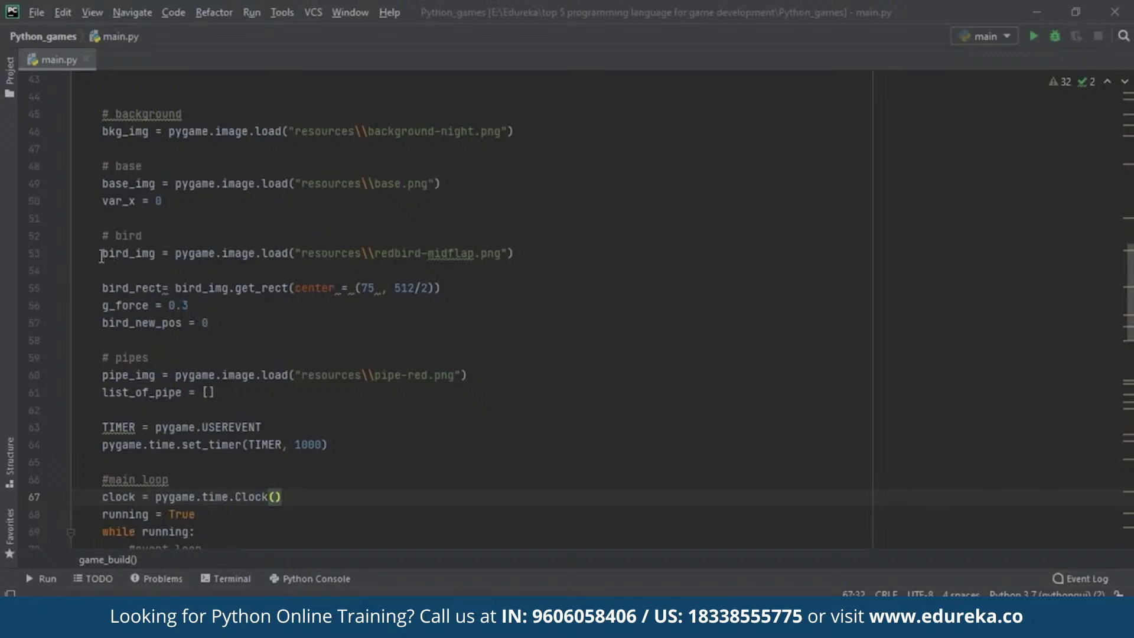
left_click_drag(100, 253, 517, 253)
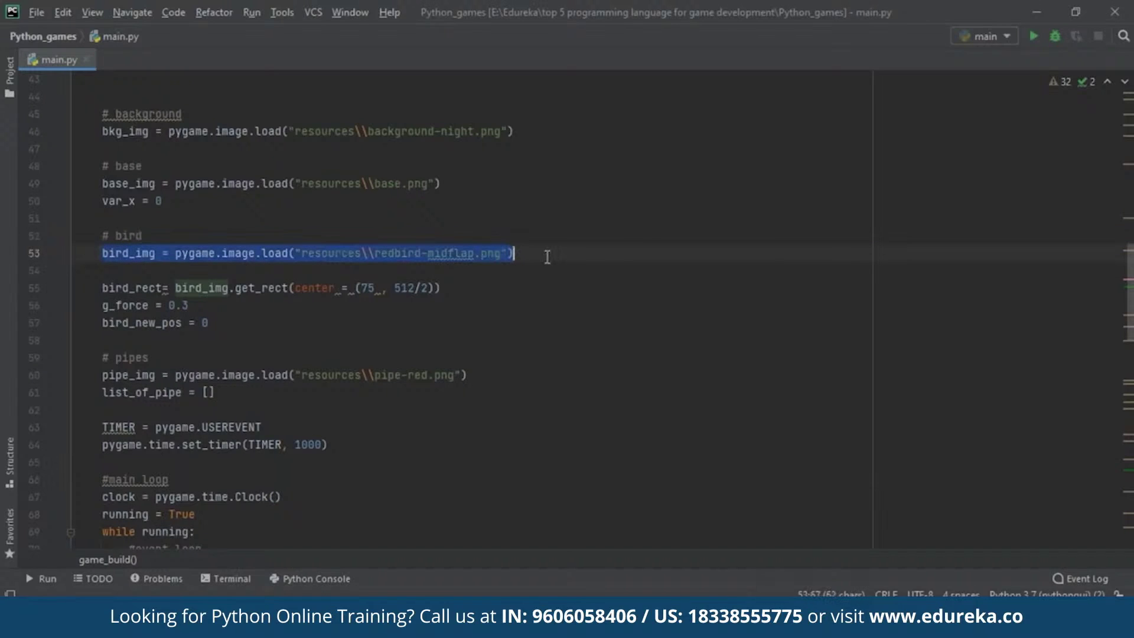
left_click(137, 253)
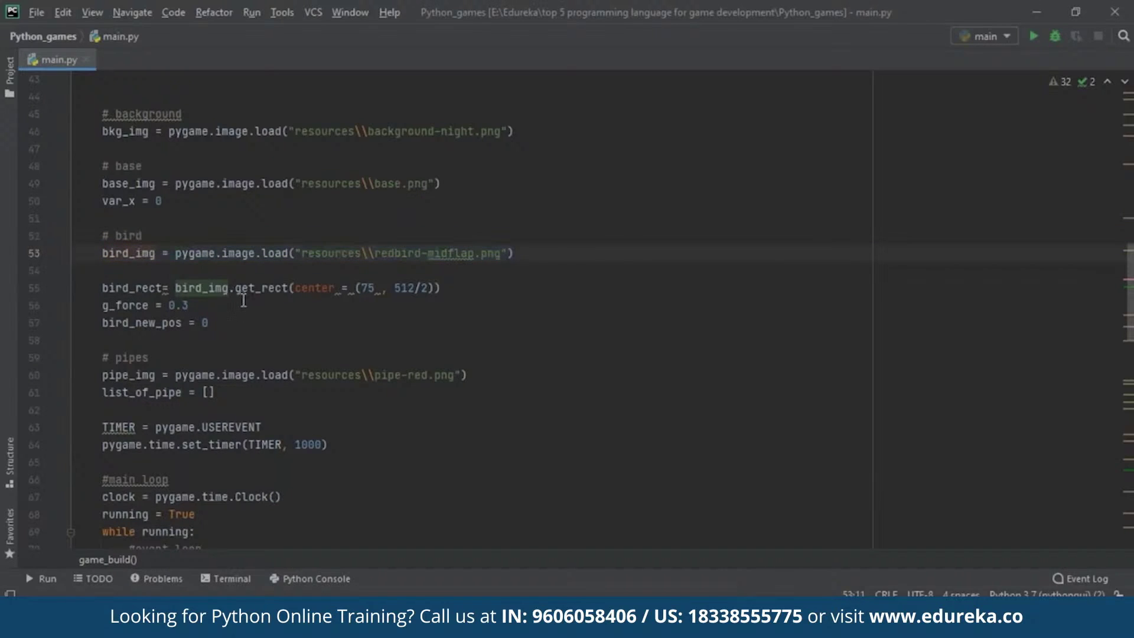
double_click(261, 289)
scroll(266, 293, "down", 3)
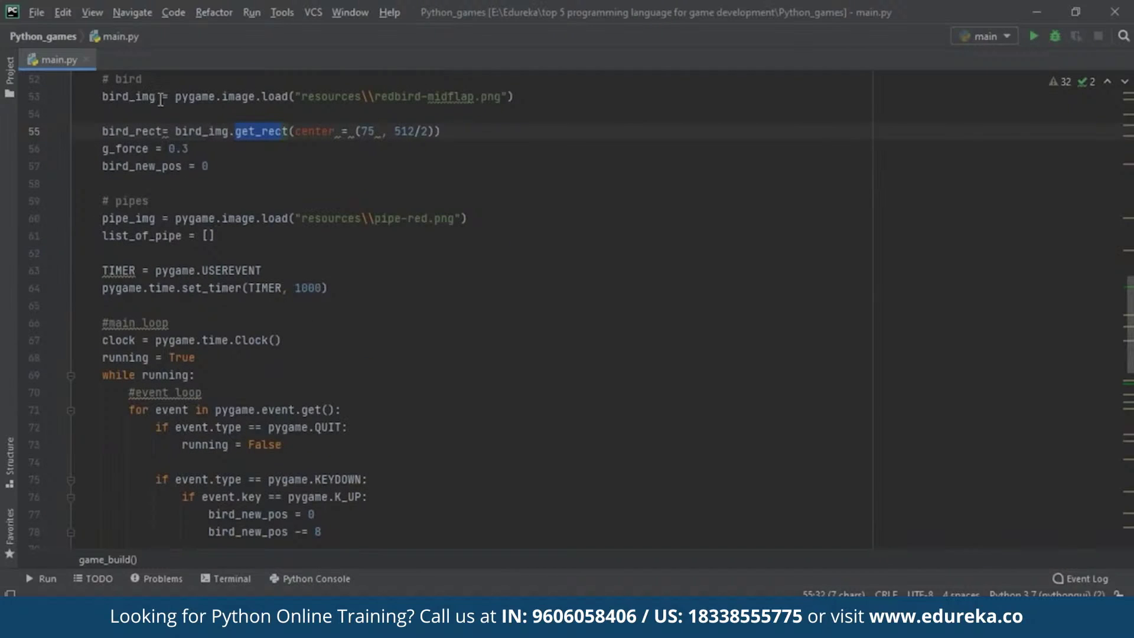
left_click_drag(161, 97, 102, 97)
left_click_drag(163, 131, 98, 132)
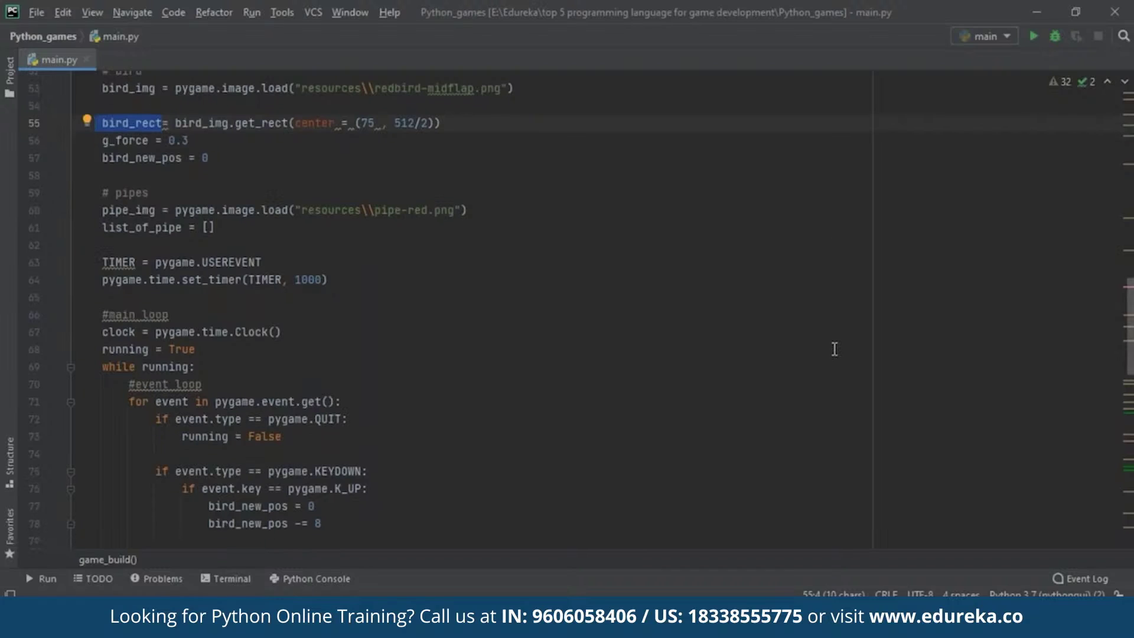
scroll(835, 350, "down", 12)
scroll(834, 349, "down", 4)
scroll(835, 349, "up", 5)
scroll(834, 350, "up", 3)
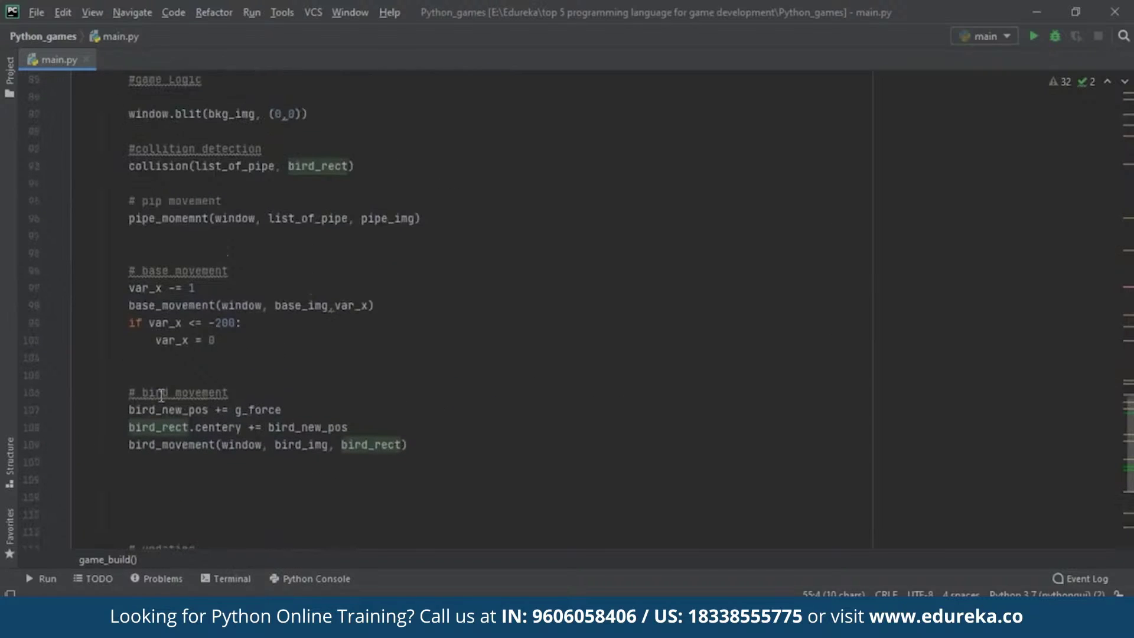
double_click(158, 427)
key("ctrl+b")
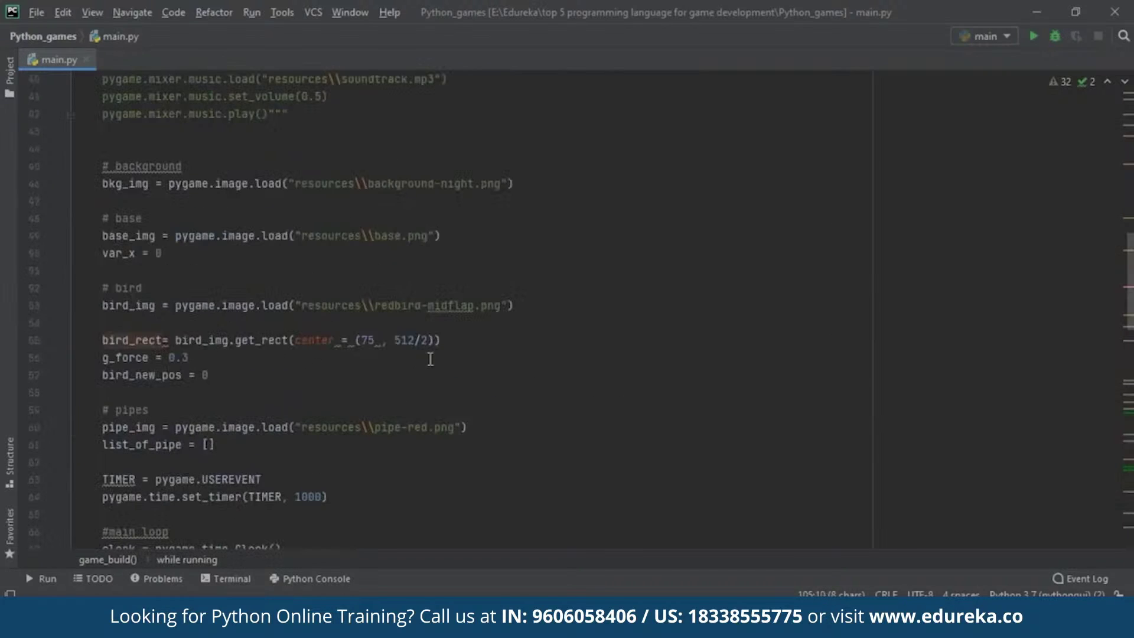
left_click_drag(443, 340, 157, 358)
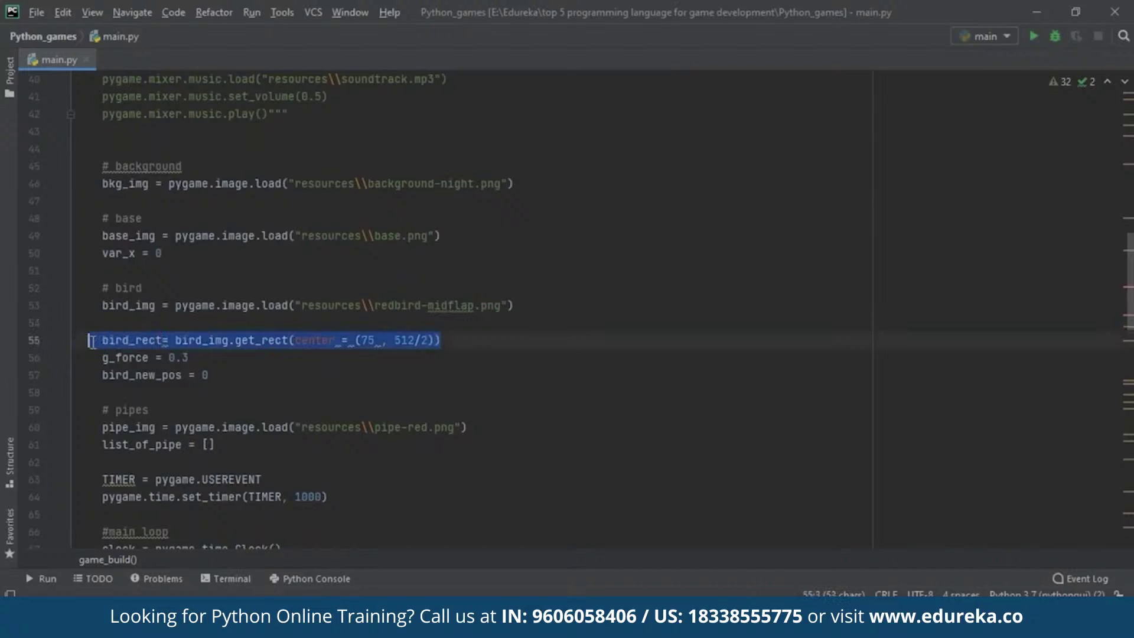
left_click(399, 355)
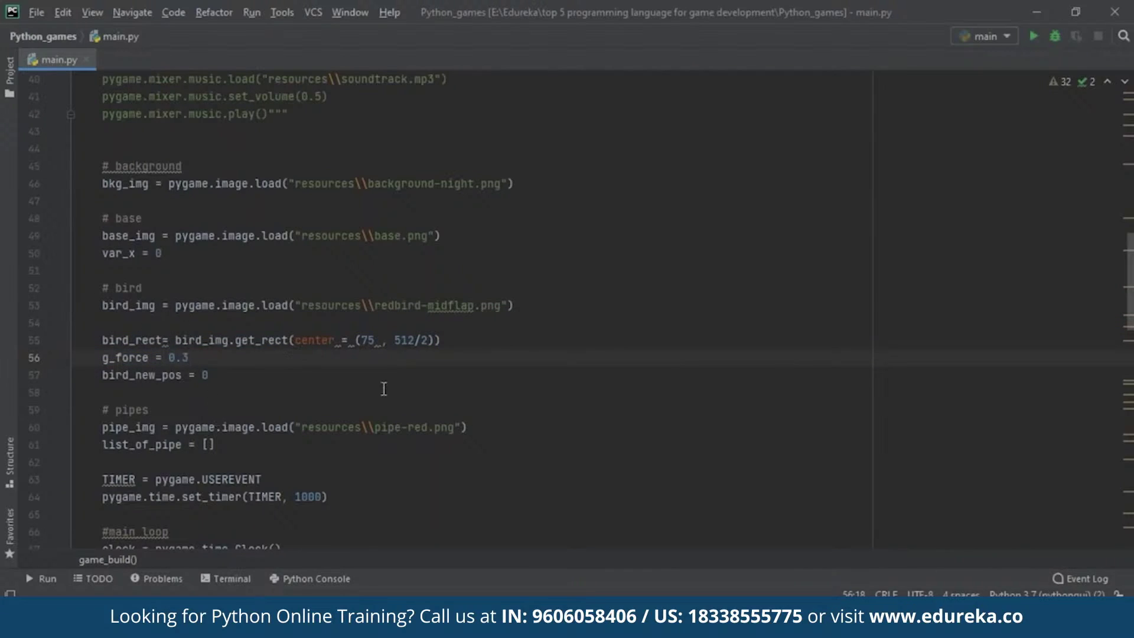
left_click_drag(262, 341, 417, 340)
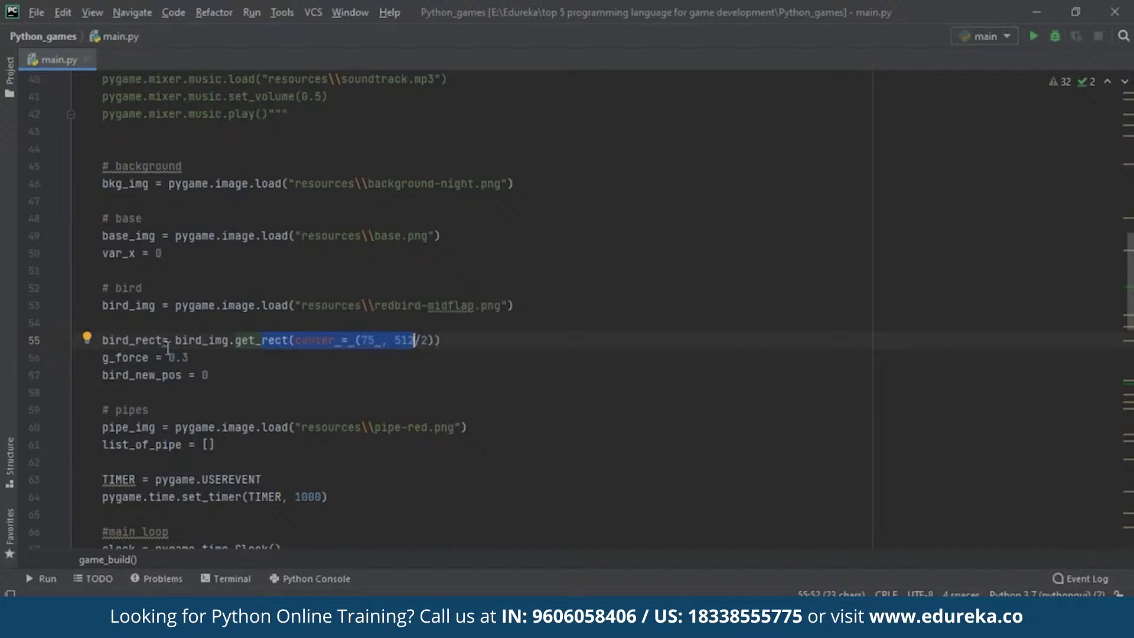
mouse_move(169, 341)
left_mouse_down()
mouse_move(91, 340)
mouse_move(124, 340)
left_mouse_up()
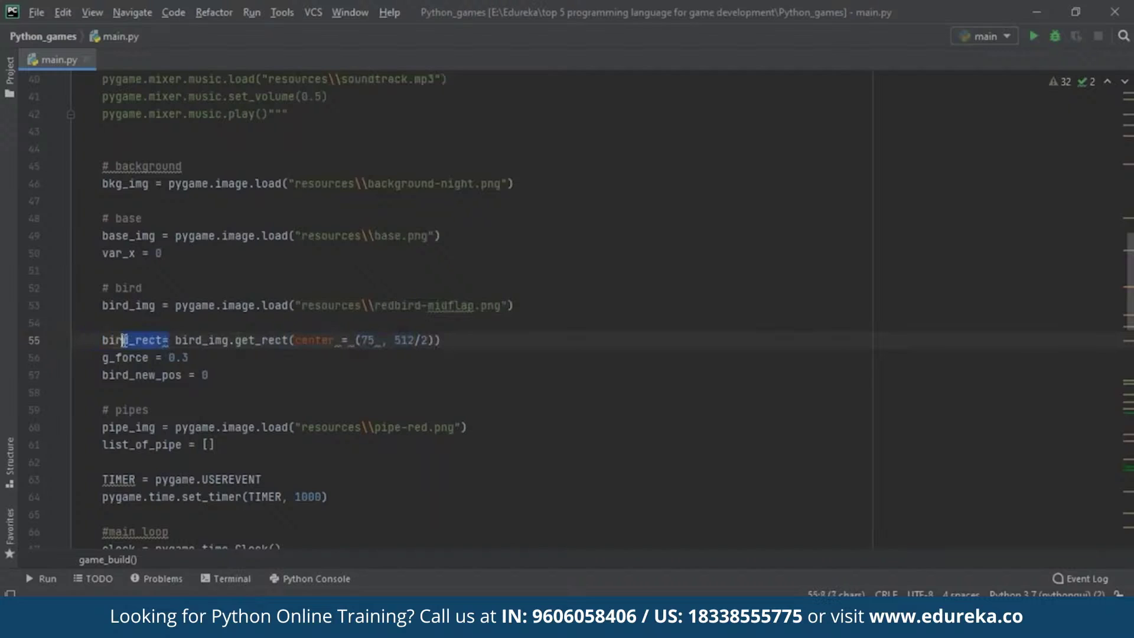
scroll(240, 230, "up", 4)
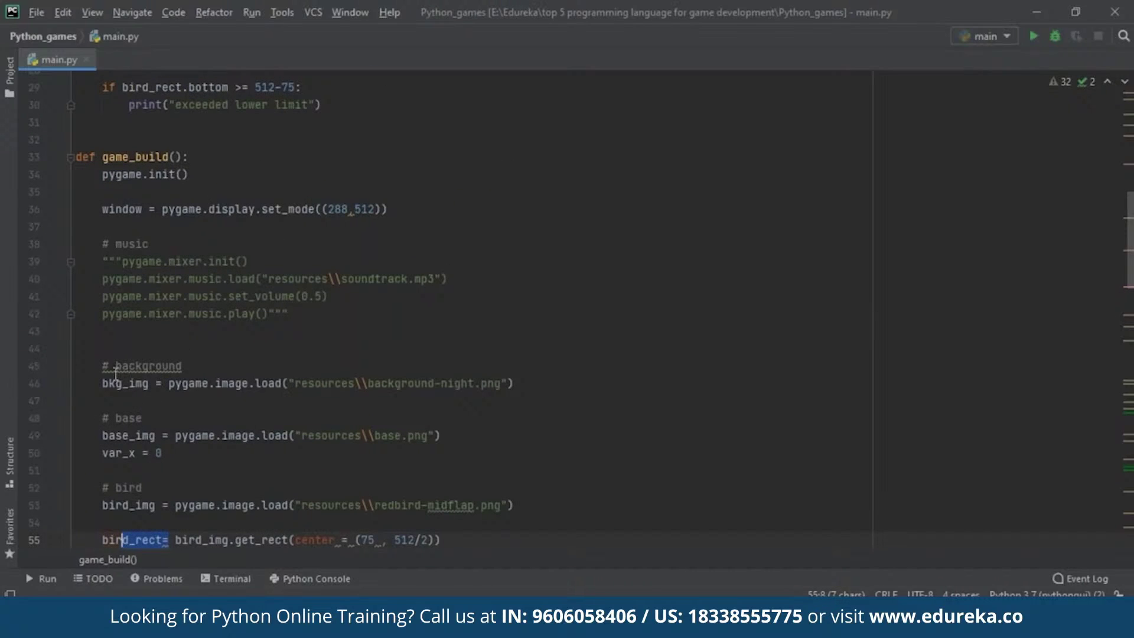
scroll(135, 461, "down", 3)
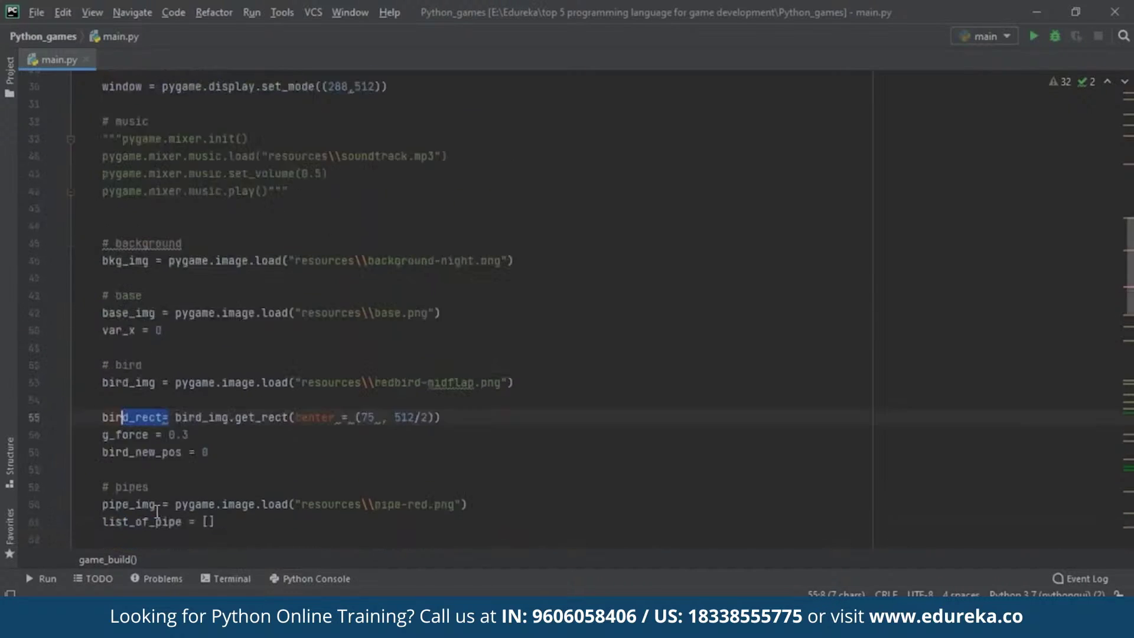
scroll(266, 496, "down", 3)
scroll(416, 534, "down", 2)
scroll(418, 533, "down", 4)
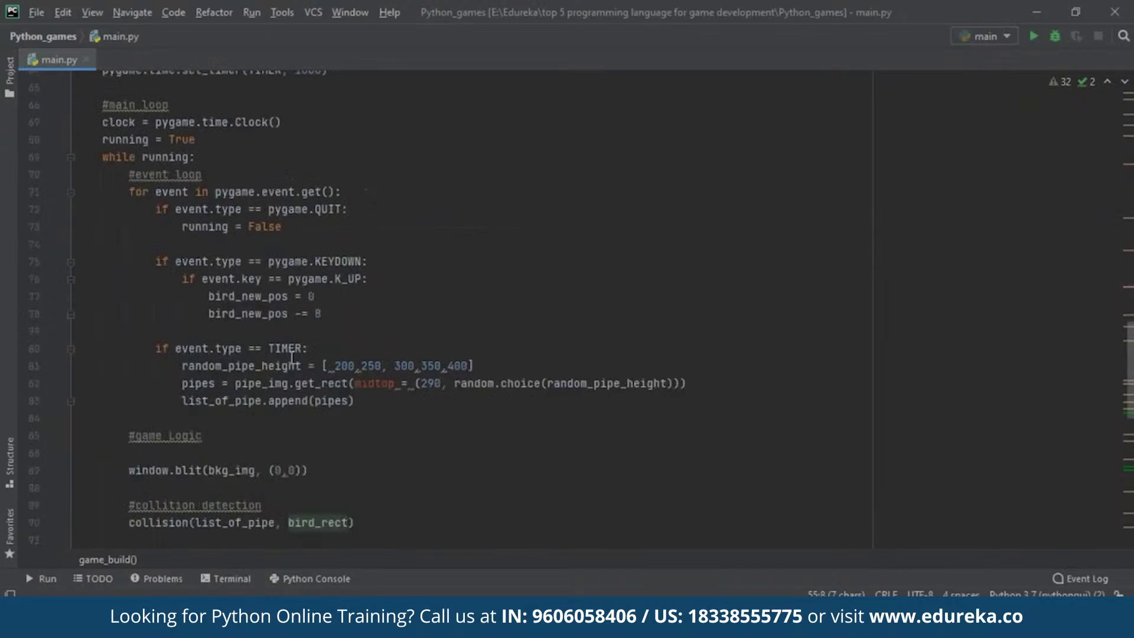
left_click_drag(102, 106, 392, 465)
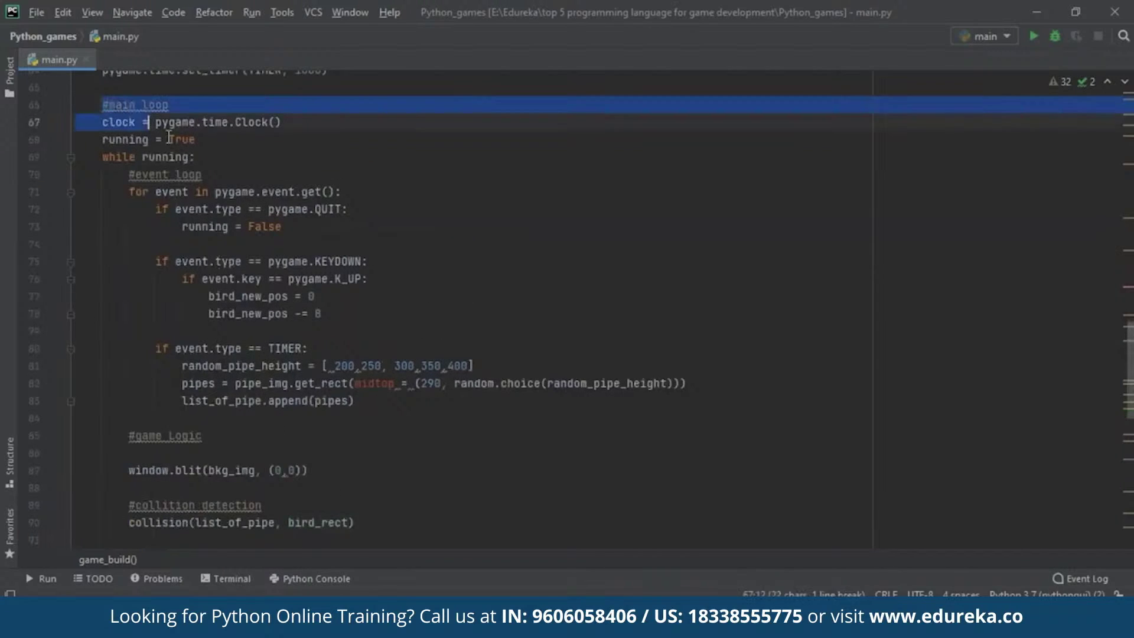
left_click(392, 465)
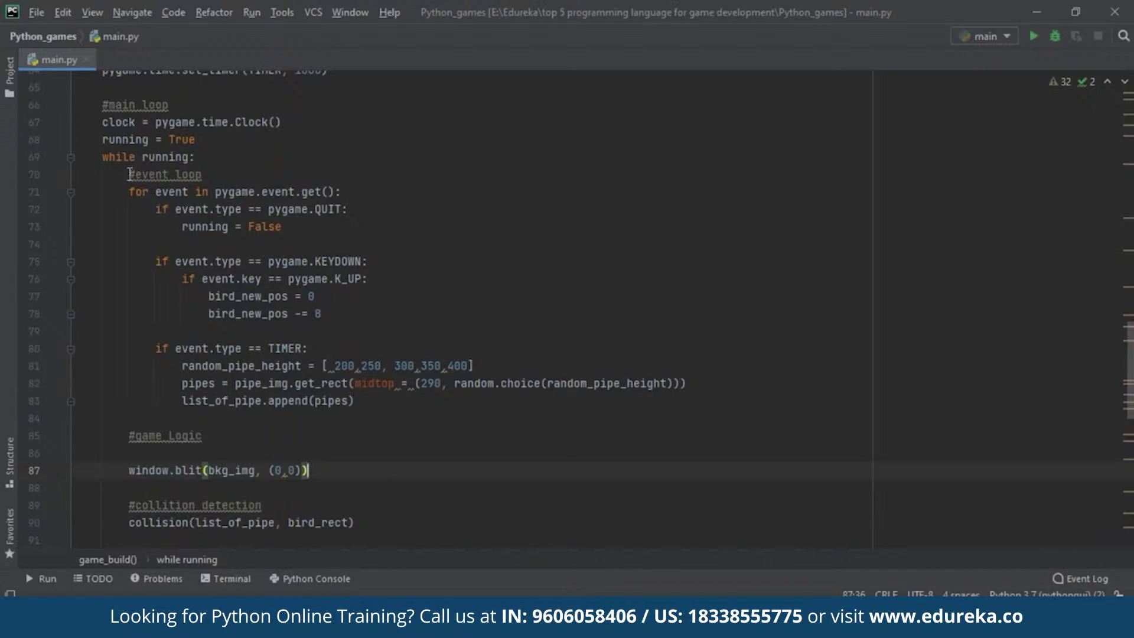
left_click(490, 454)
scroll(490, 460, "down", 5)
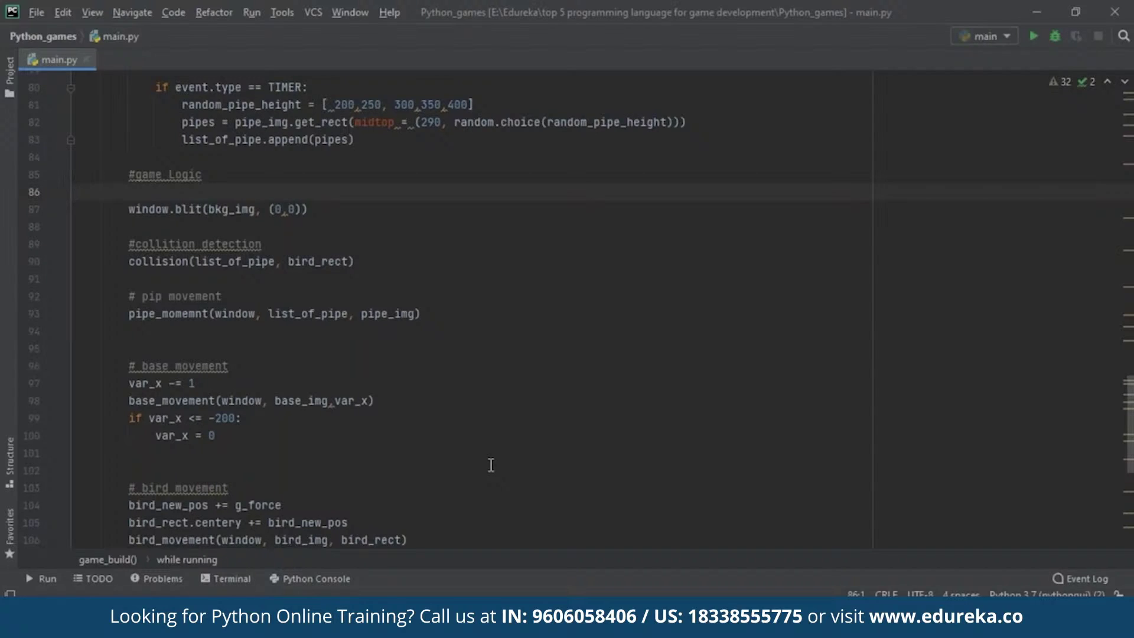
scroll(490, 465, "down", 5)
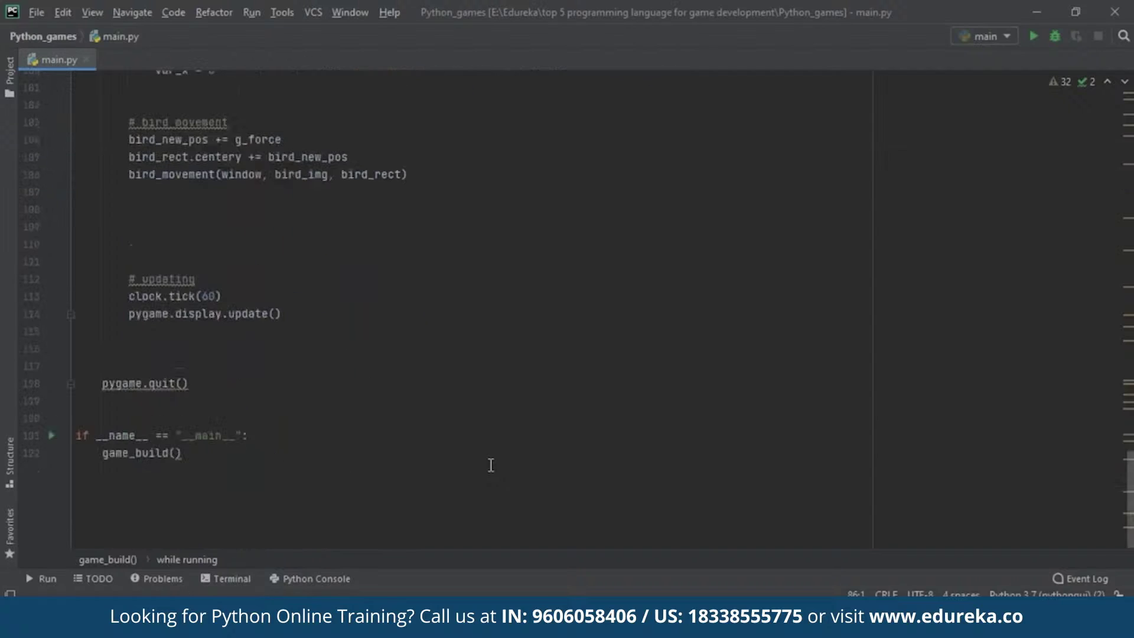
left_click_drag(282, 314, 135, 318)
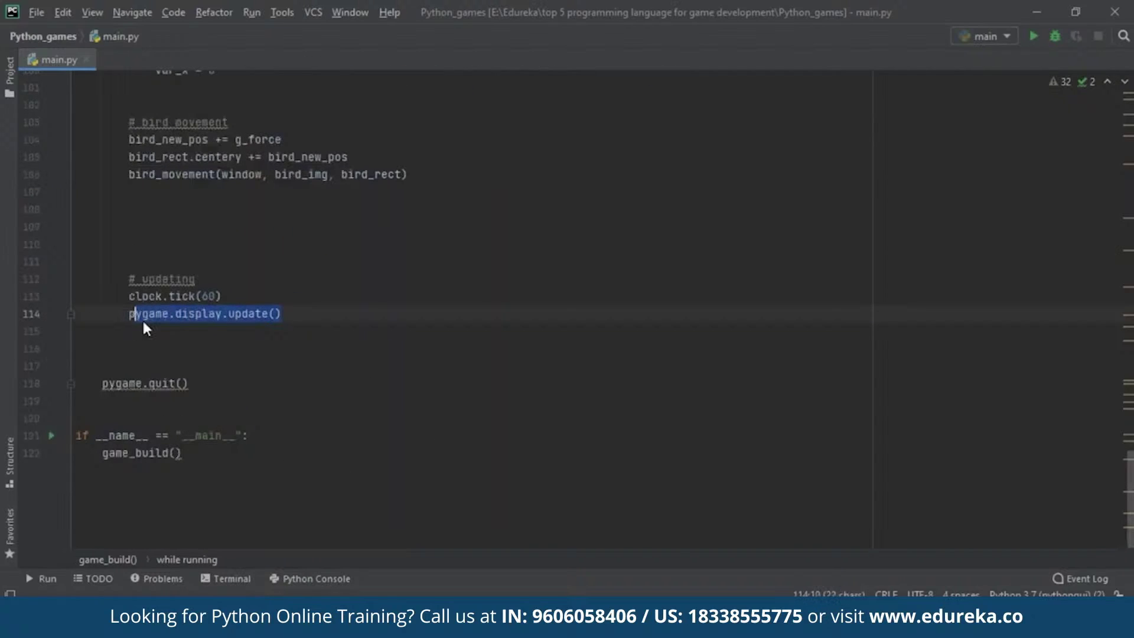
- Highlight clock.tick(60) on line 113 and put the caret at that line's end
left_click(255, 317)
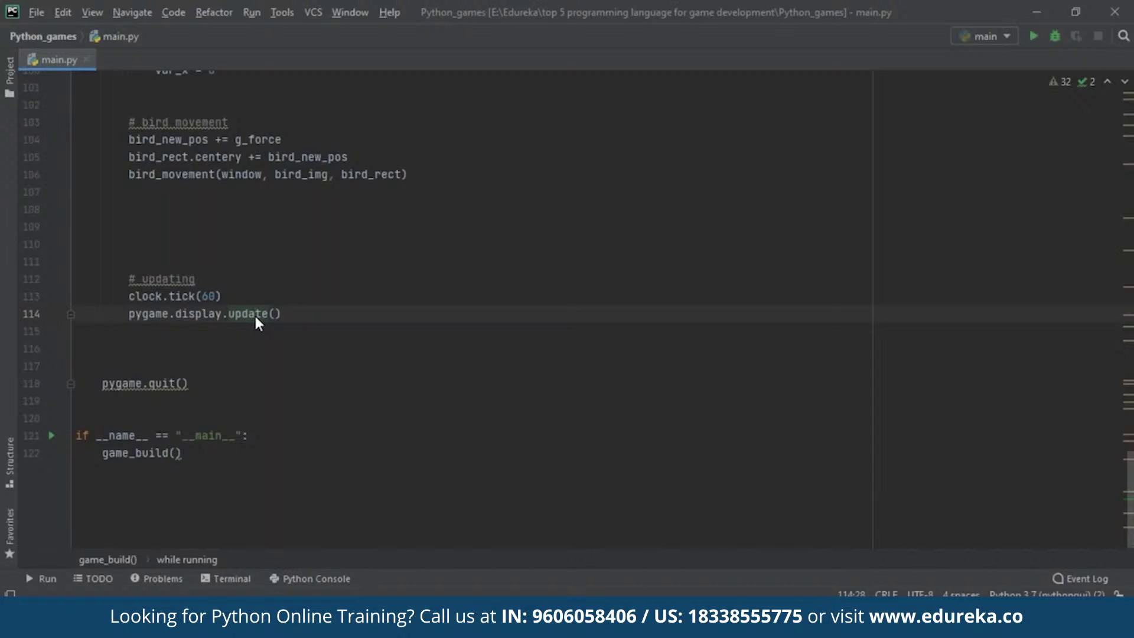
scroll(255, 316, "up", 3)
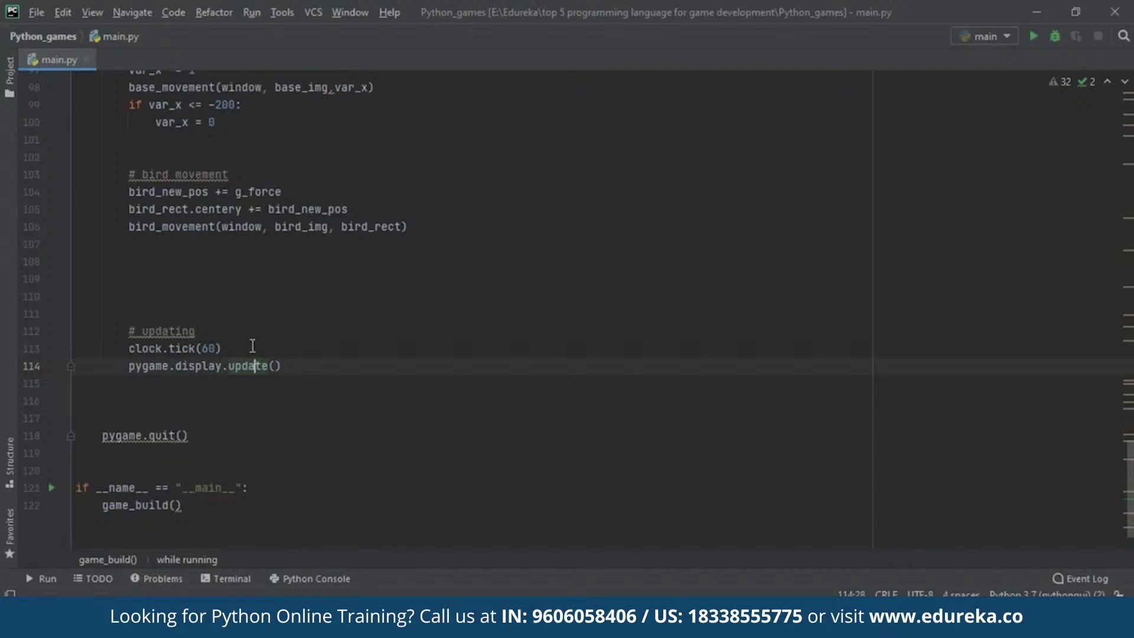
left_click_drag(222, 349, 135, 349)
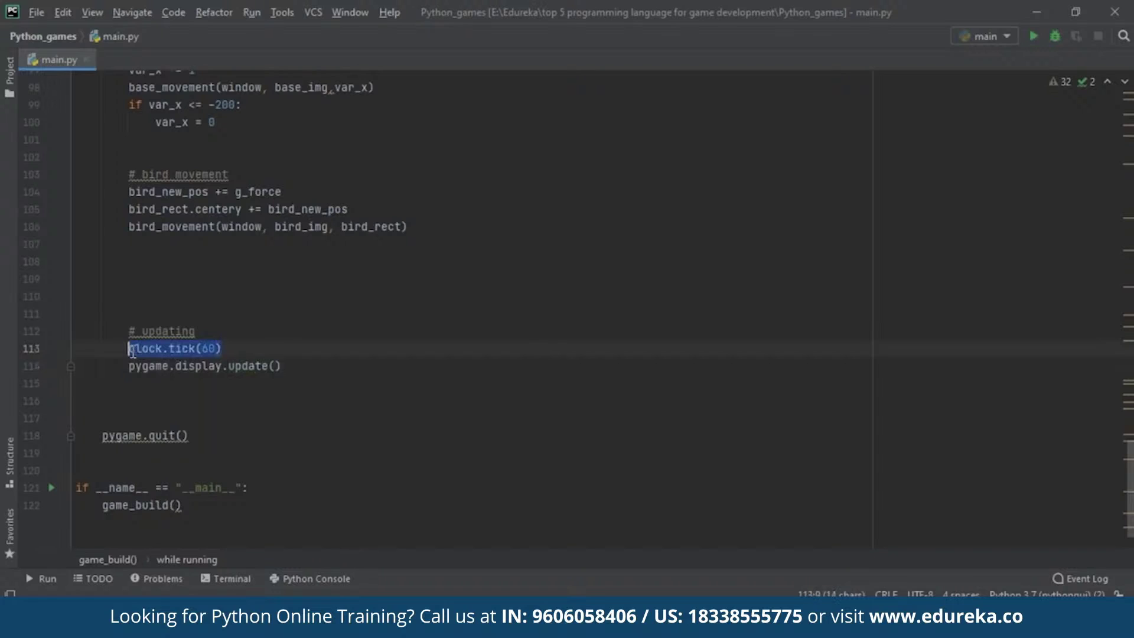
left_click(313, 353)
key("End")
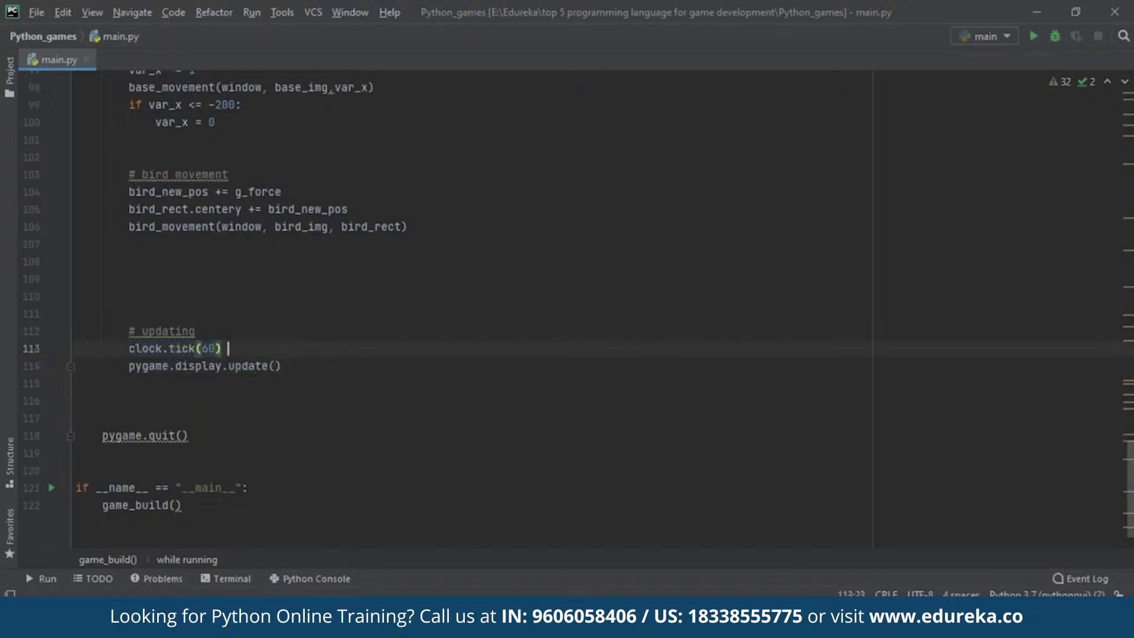
type("#frame rate")
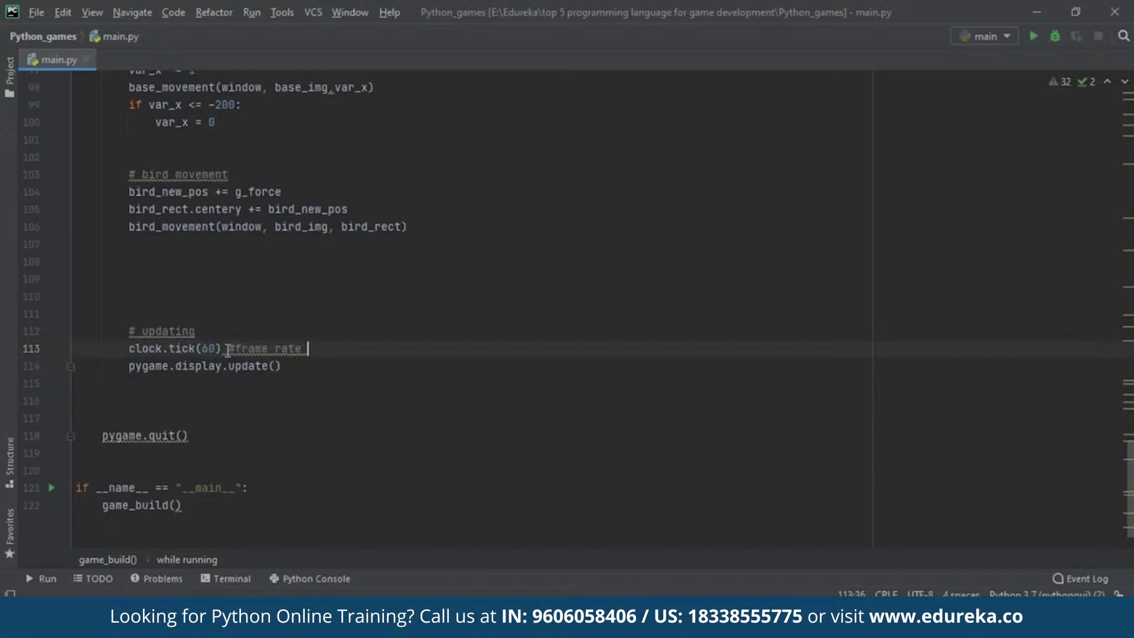
scroll(227, 350, "up", 5)
scroll(230, 355, "up", 3)
scroll(235, 373, "up", 3)
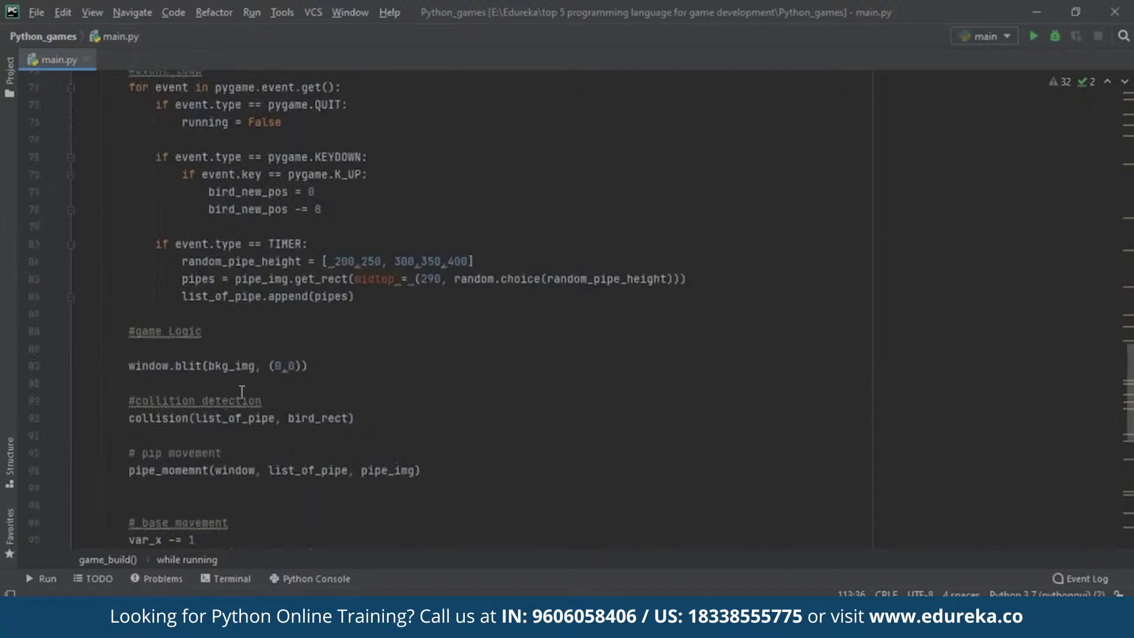
scroll(239, 390, "up", 2)
scroll(241, 392, "up", 5)
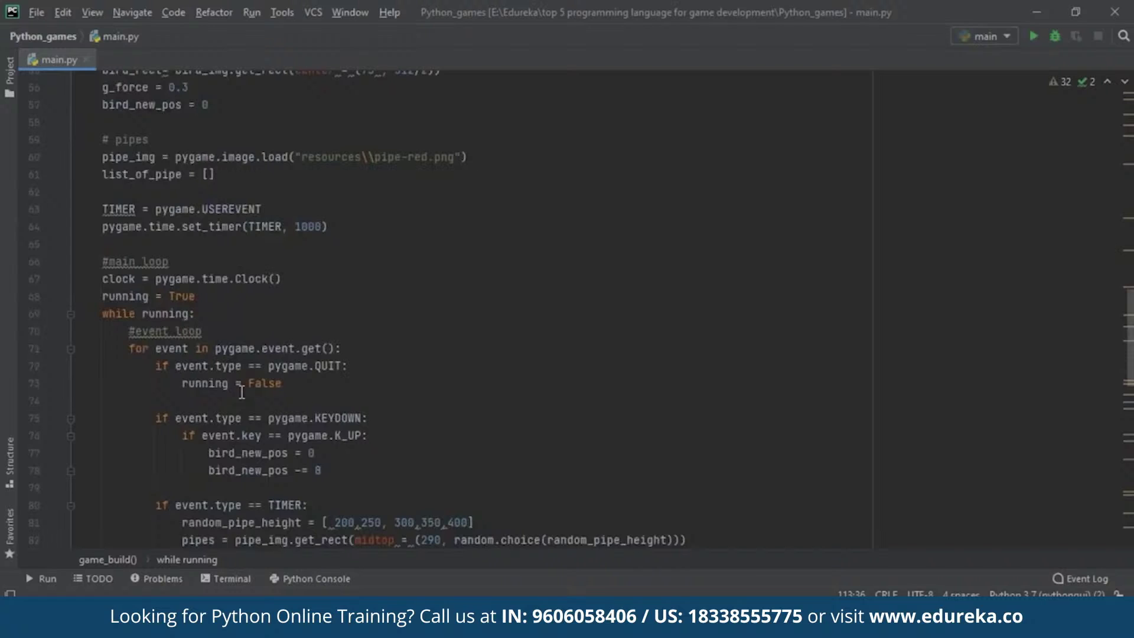
scroll(241, 392, "down", 3)
scroll(241, 392, "down", 2)
scroll(241, 392, "down", 8)
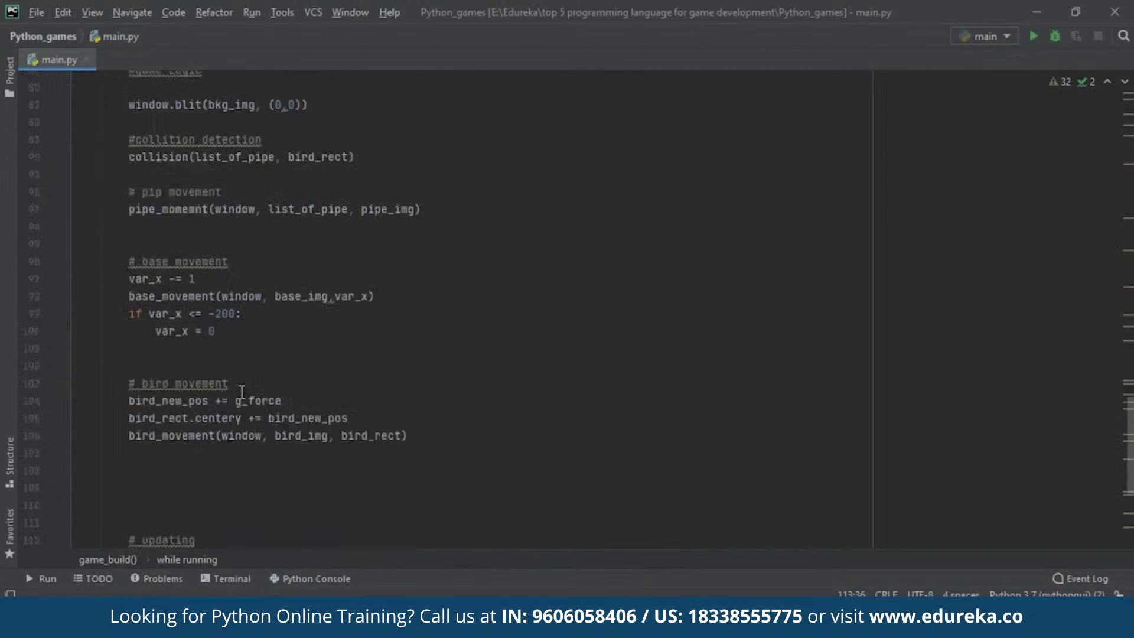
scroll(241, 391, "up", 4)
scroll(241, 392, "up", 3)
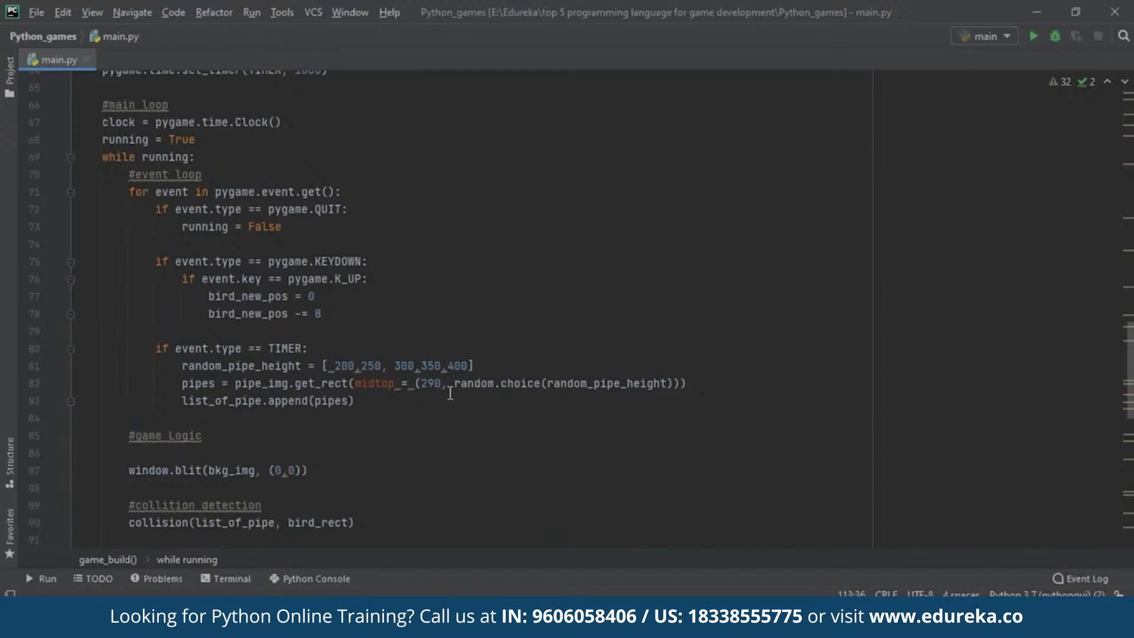
scroll(449, 392, "down", 3)
scroll(450, 392, "down", 5)
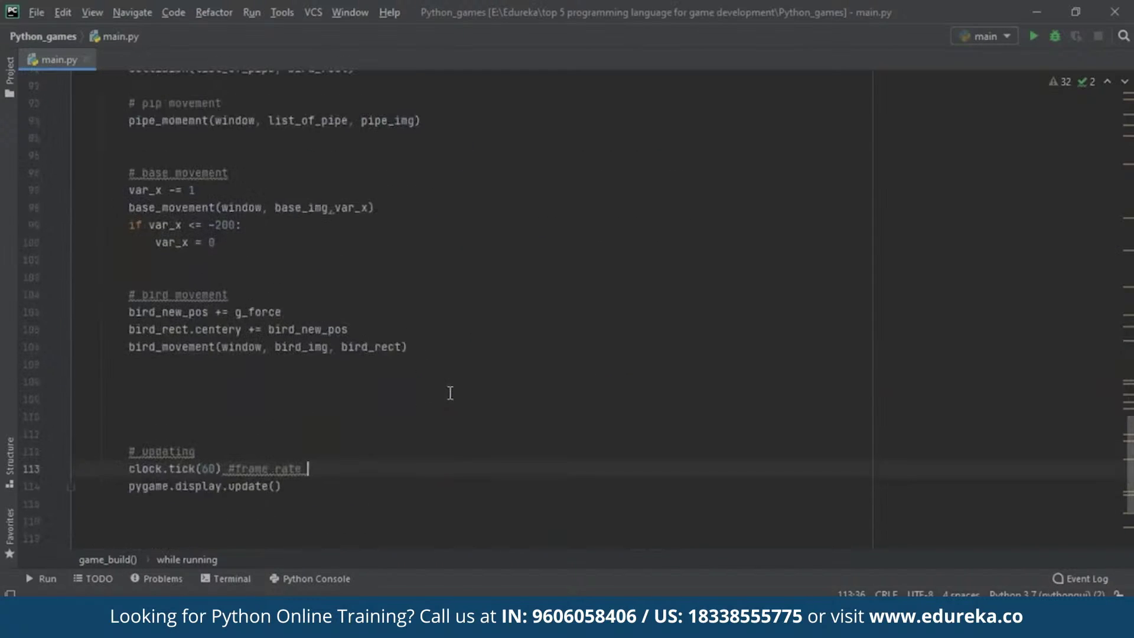
scroll(450, 392, "up", 3)
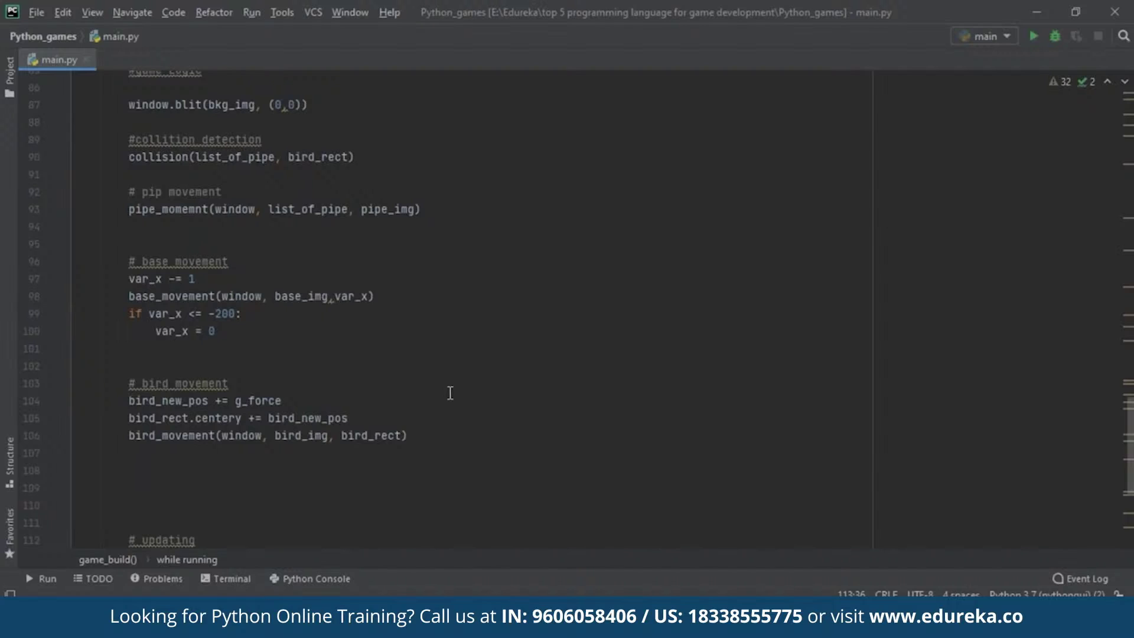
left_click_drag(408, 435, 140, 439)
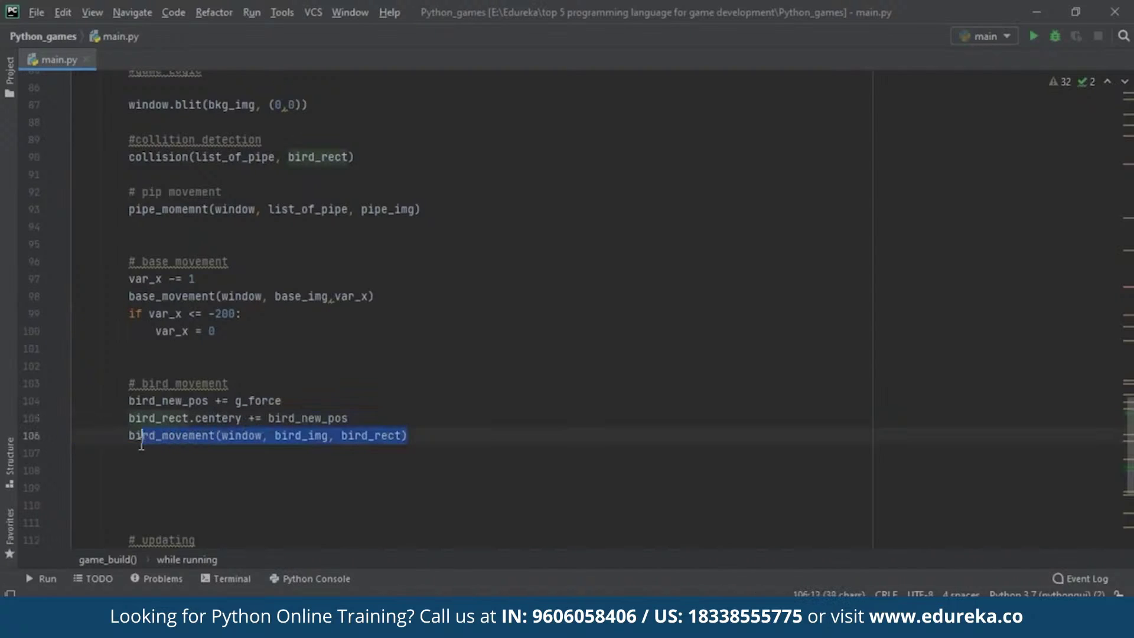
left_click(186, 451)
left_click(475, 518)
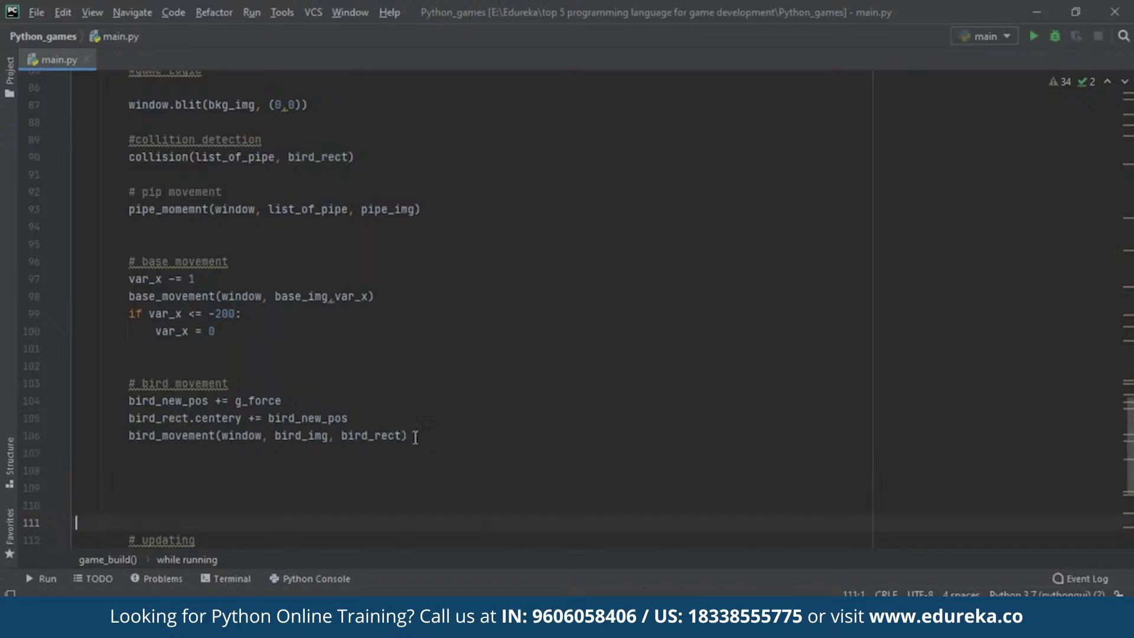
left_click_drag(347, 419, 130, 400)
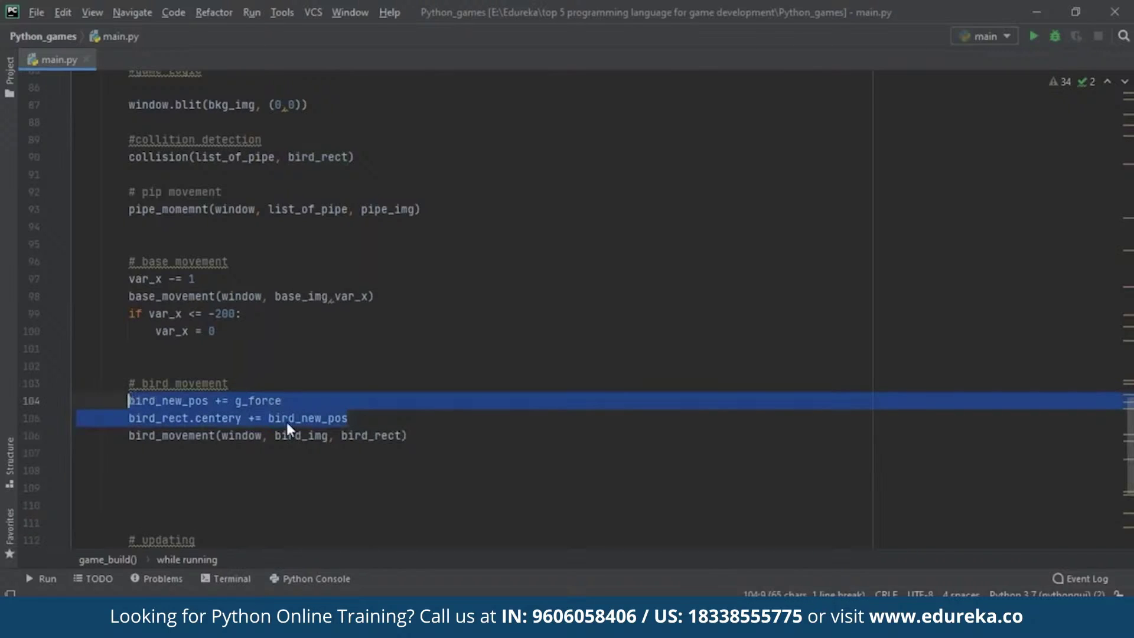
left_click(409, 436)
left_click_drag(408, 437, 121, 443)
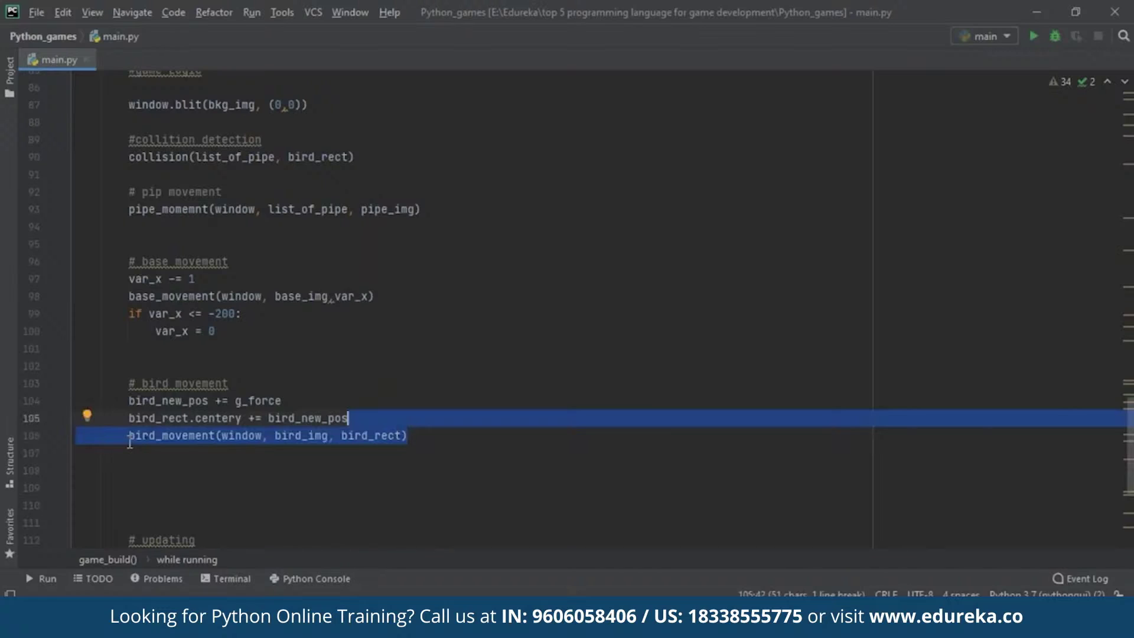
left_click(234, 486)
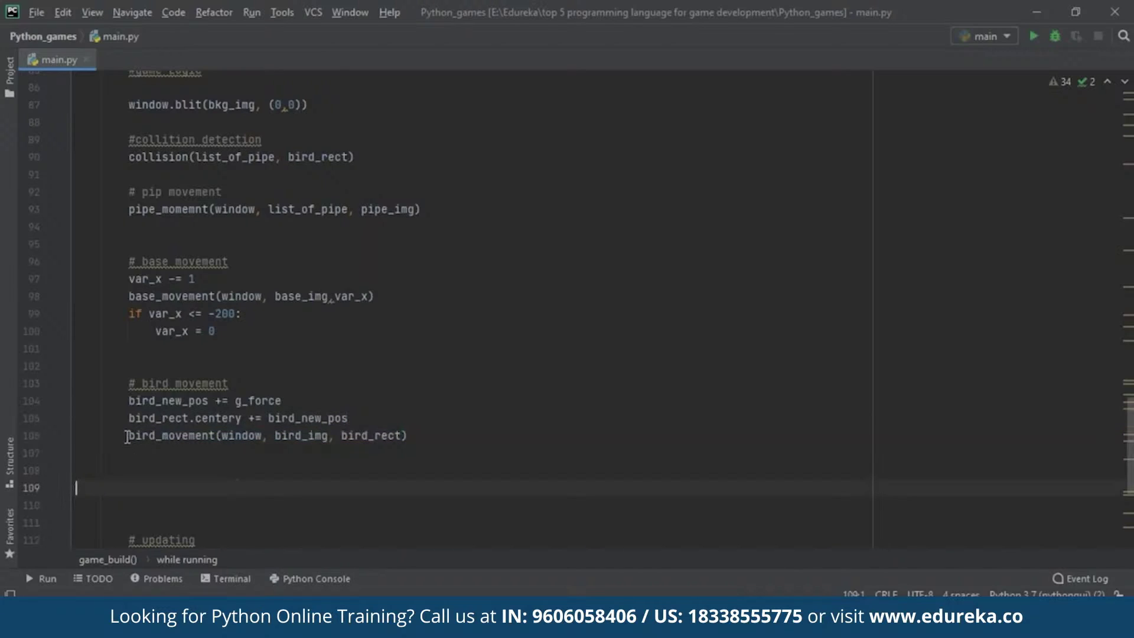
left_click_drag(130, 435, 458, 439)
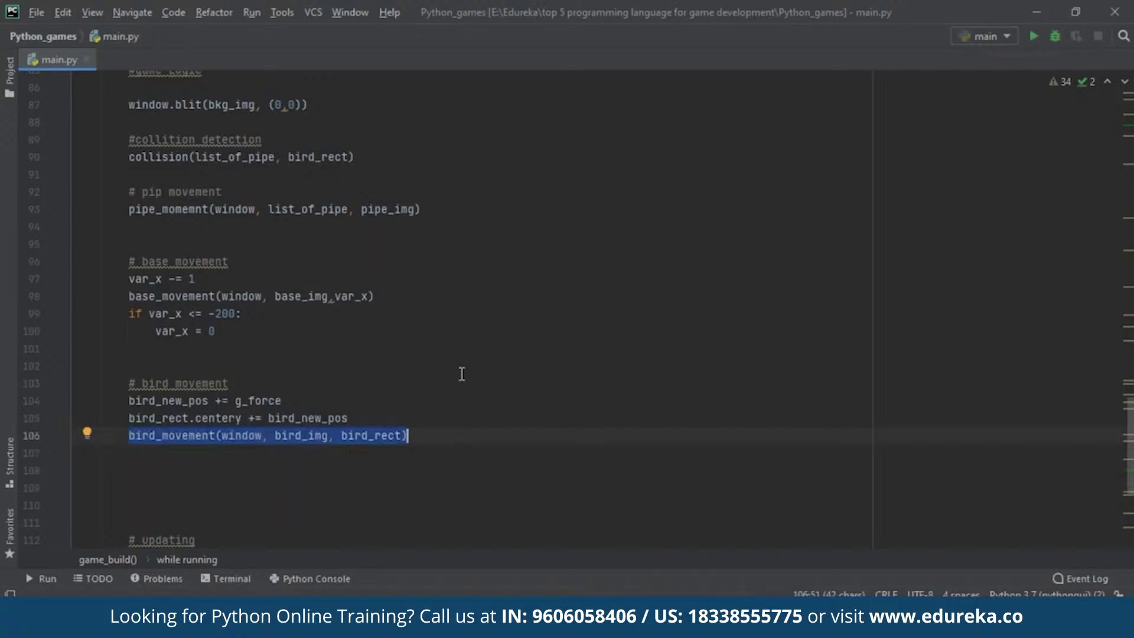
scroll(461, 374, "up", 3)
scroll(461, 375, "down", 6)
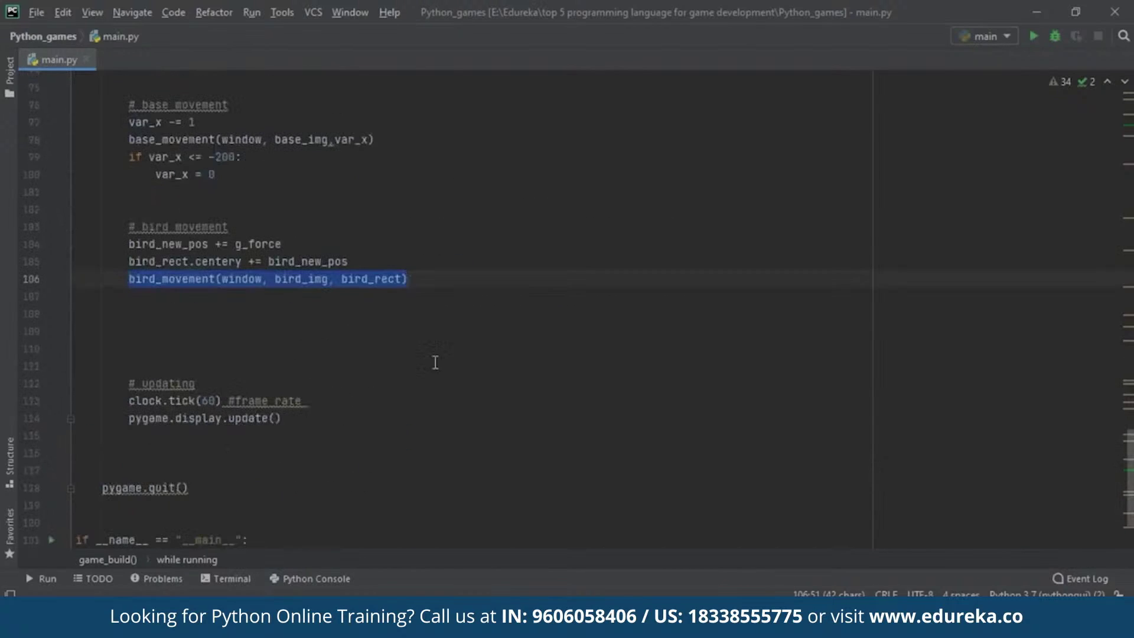
left_click(266, 279)
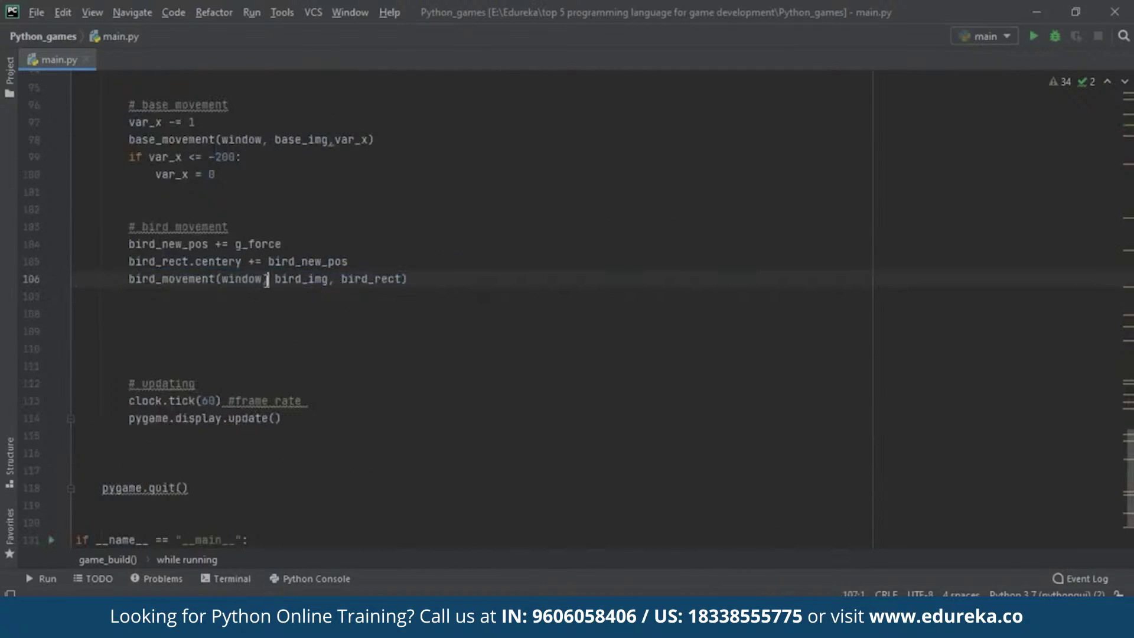
left_click_drag(266, 278, 217, 278)
left_click(462, 250)
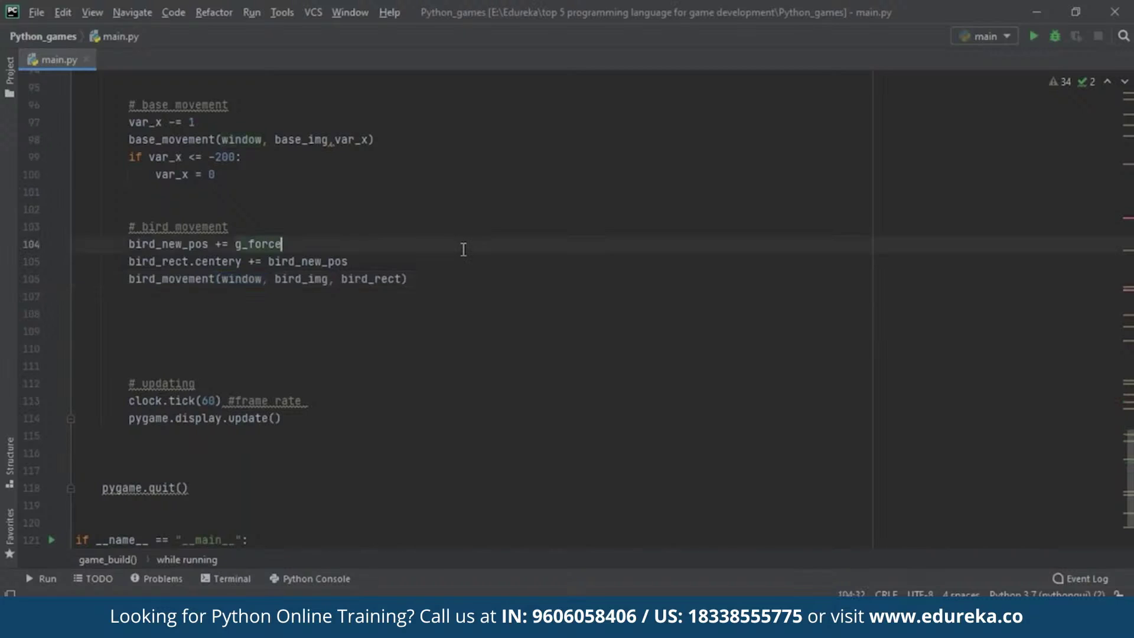
scroll(458, 260, "up", 5)
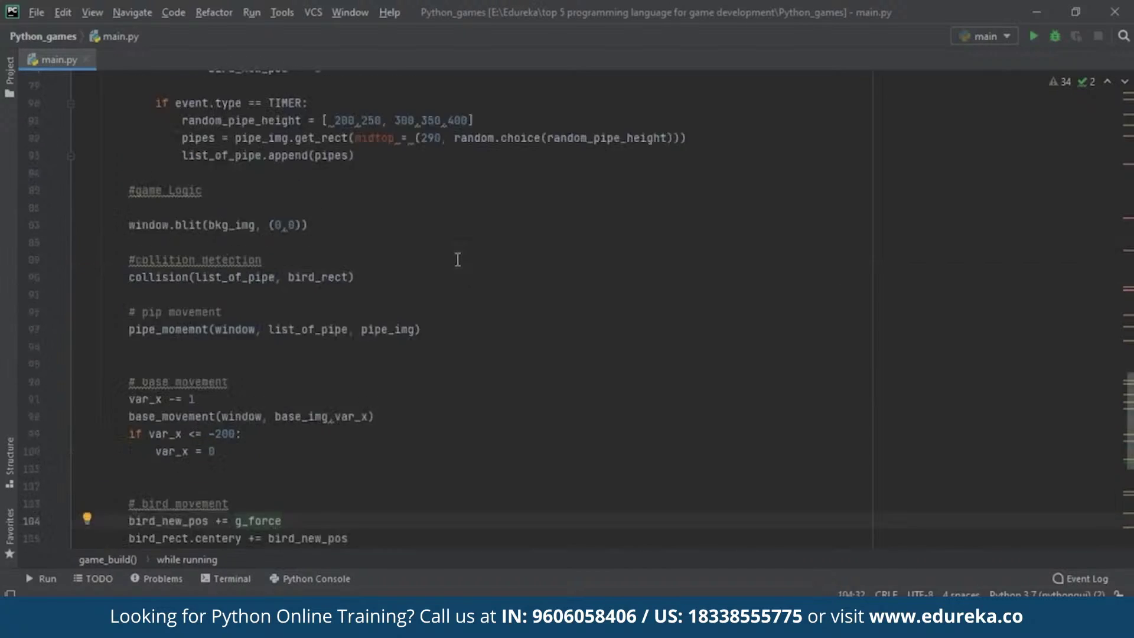
scroll(457, 260, "up", 5)
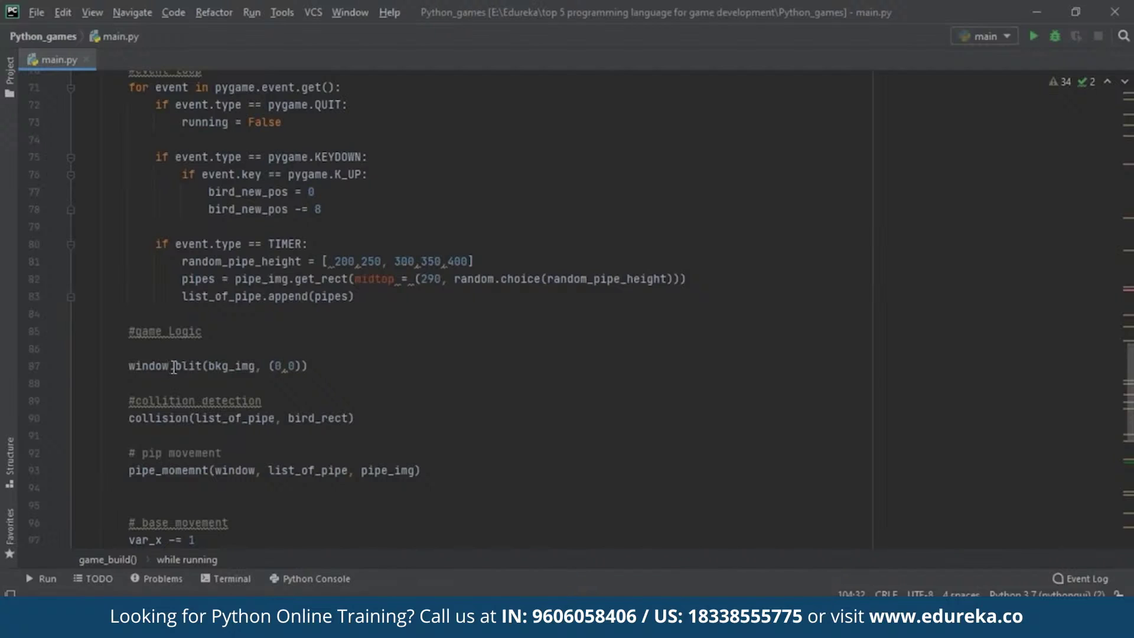
left_click_drag(174, 366, 129, 366)
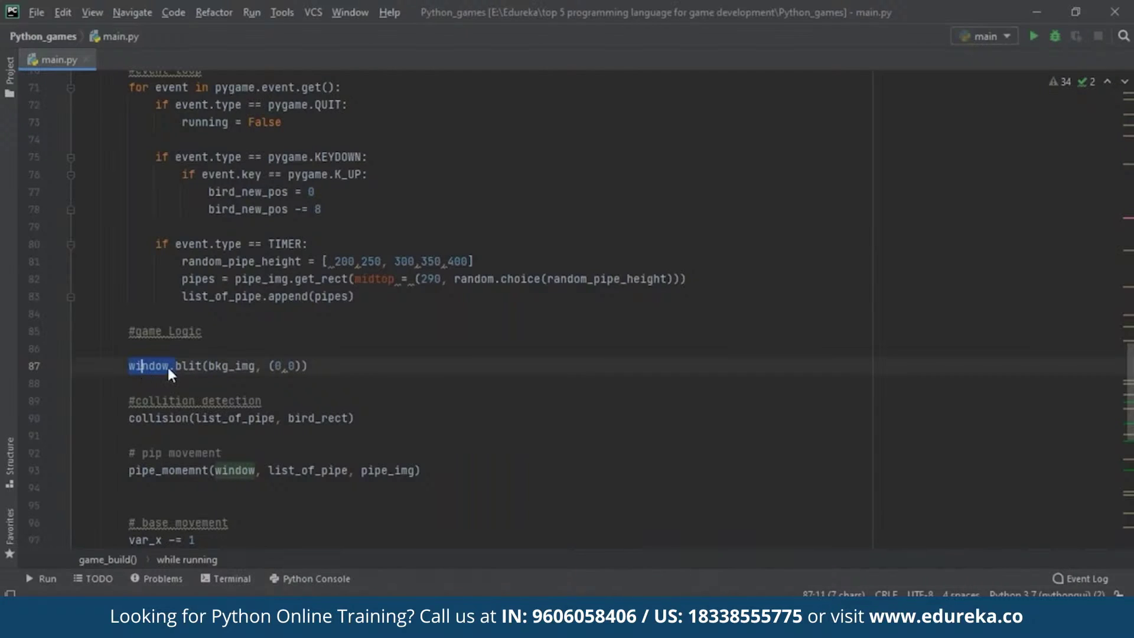
left_click(184, 367)
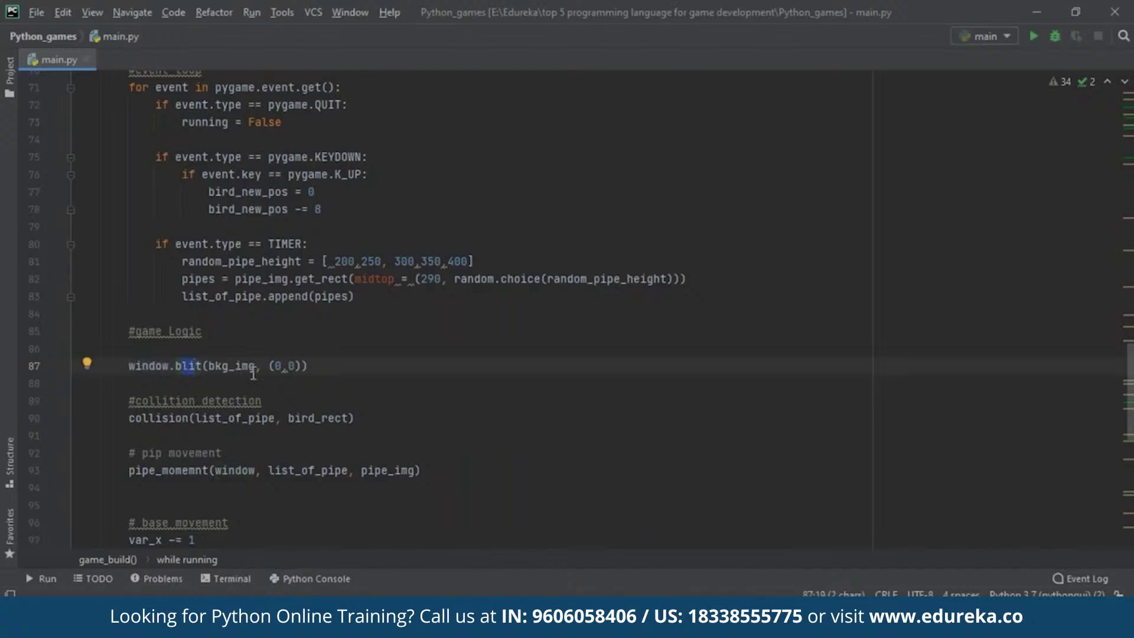
mouse_move(255, 366)
left_mouse_down()
mouse_move(237, 365)
mouse_move(302, 367)
left_mouse_up()
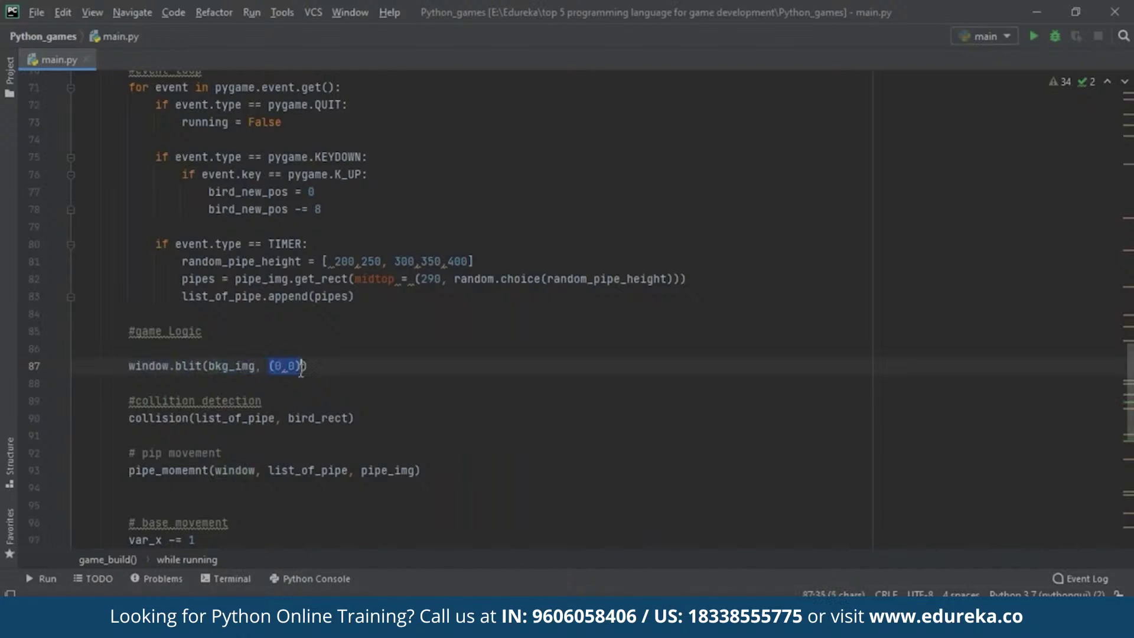
scroll(350, 427, "down", 3)
scroll(350, 428, "down", 3)
scroll(266, 399, "down", 2)
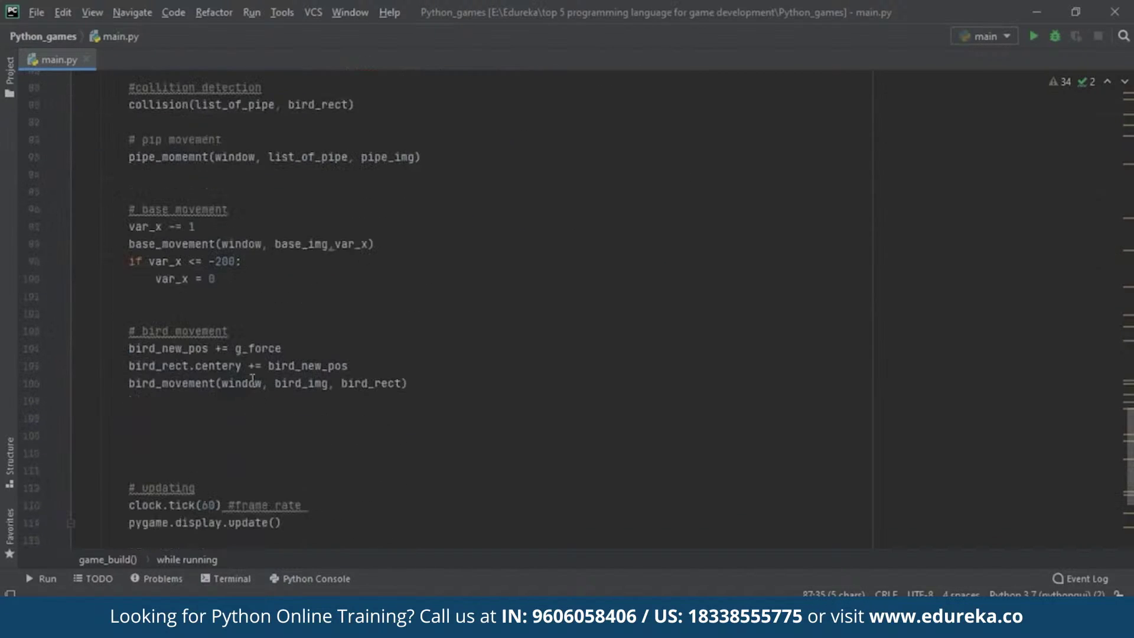
left_click(258, 383)
left_click_drag(260, 384, 222, 383)
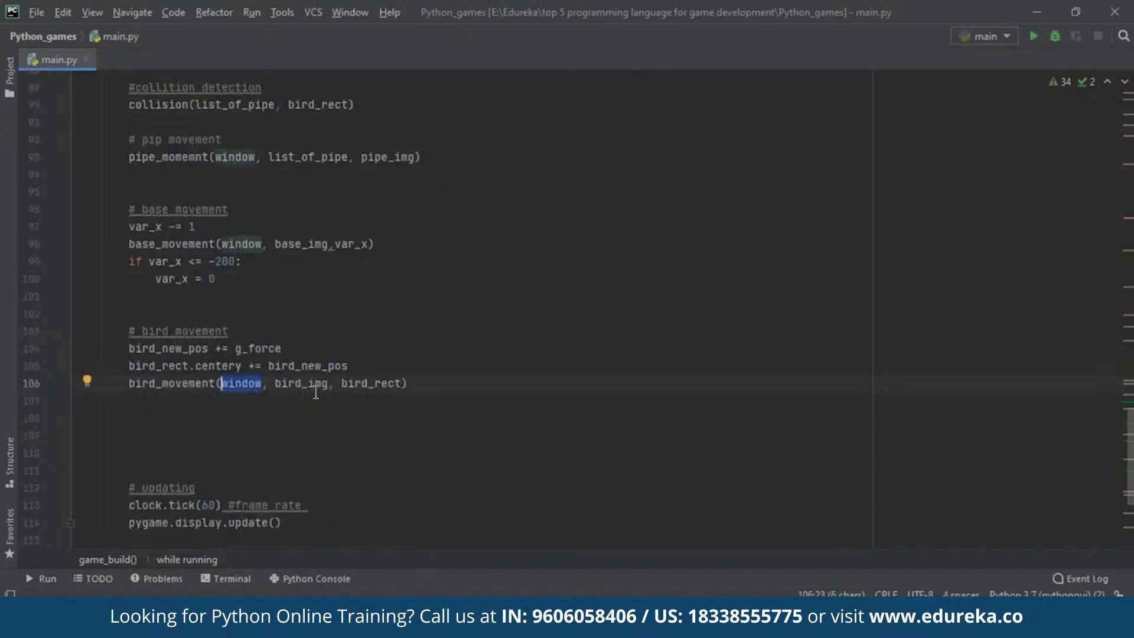
mouse_move(326, 383)
left_mouse_down()
mouse_move(275, 383)
mouse_move(396, 392)
left_mouse_up()
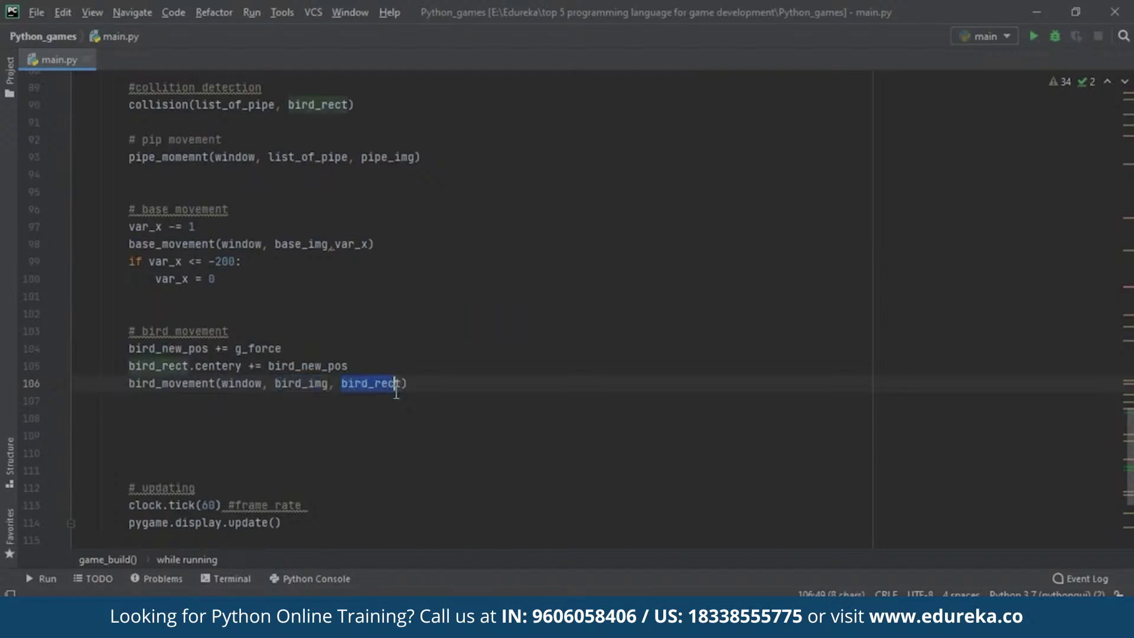
mouse_move(371, 383)
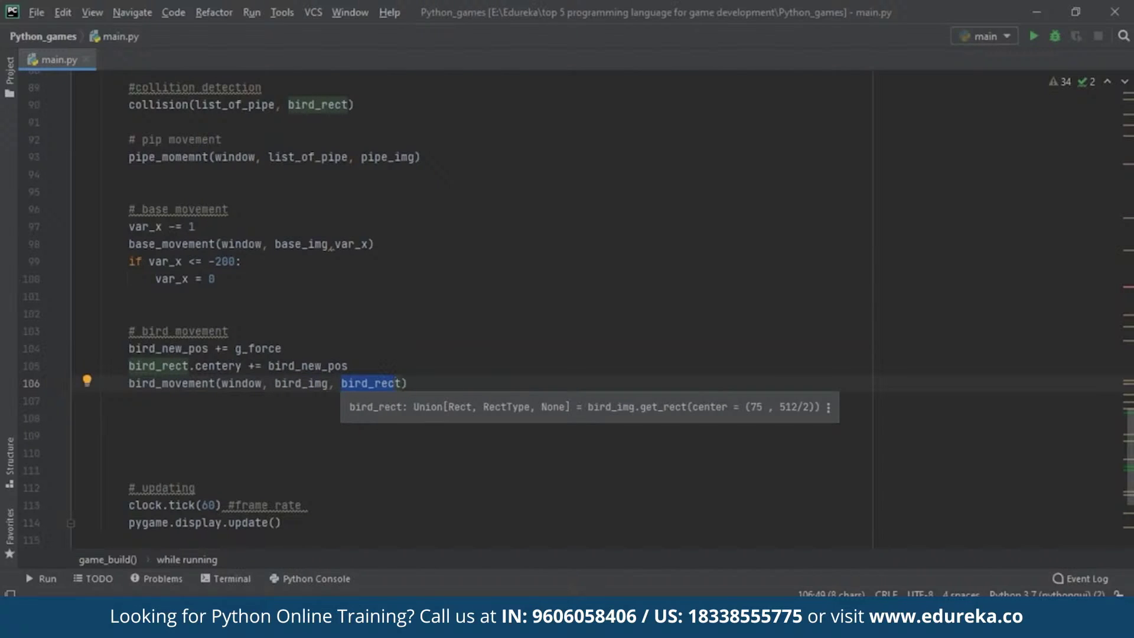
left_click(522, 349)
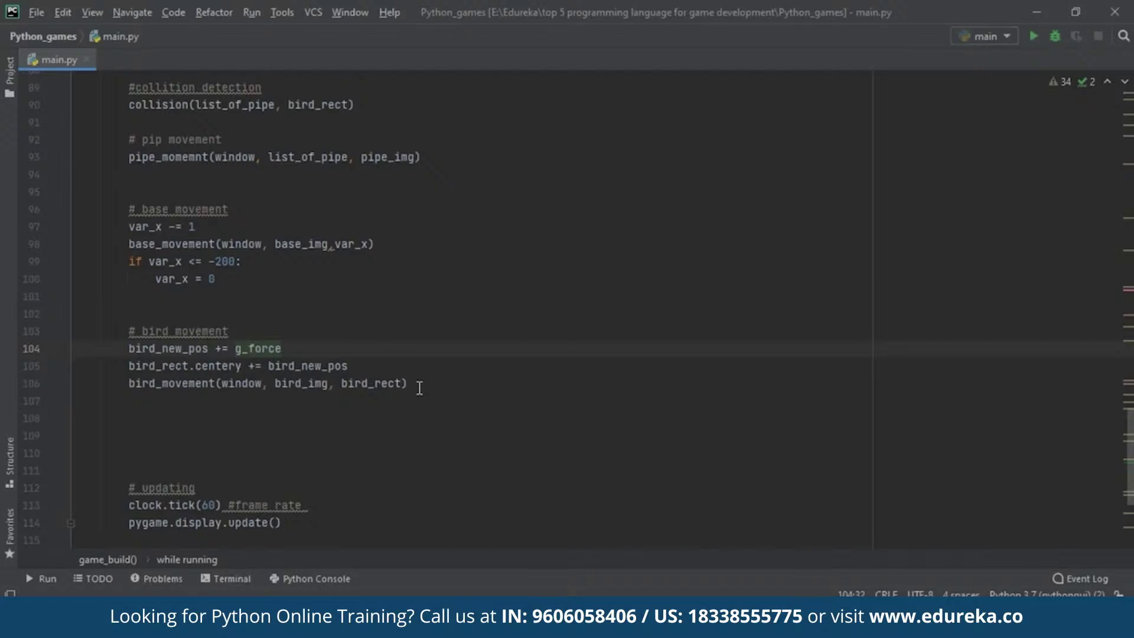
left_click(191, 383, "ctrl")
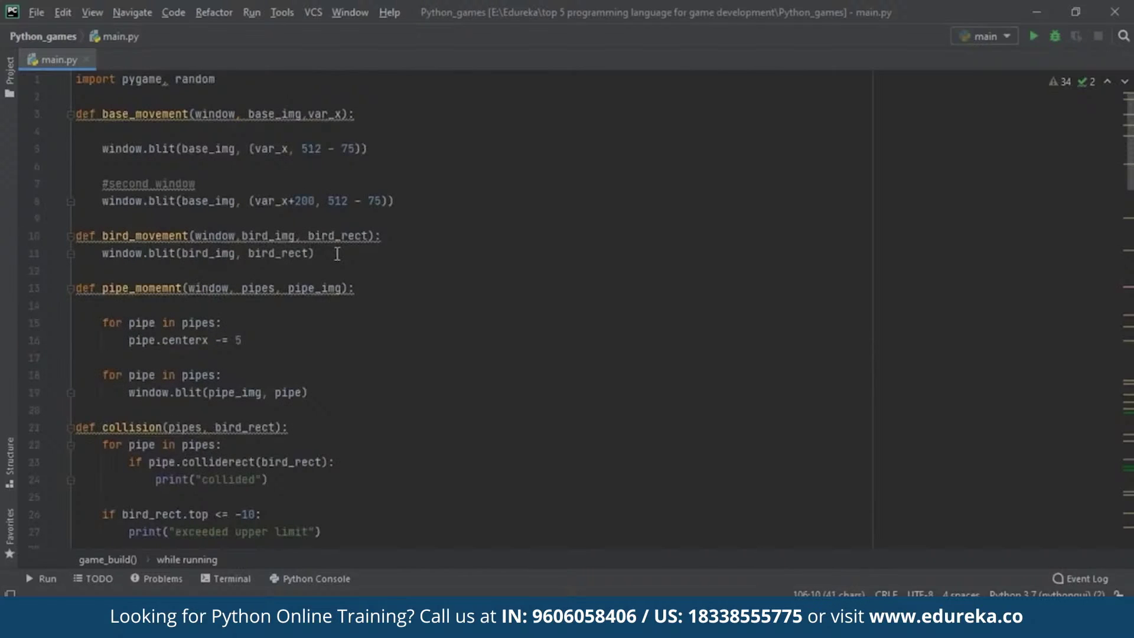
left_click_drag(318, 255, 76, 235)
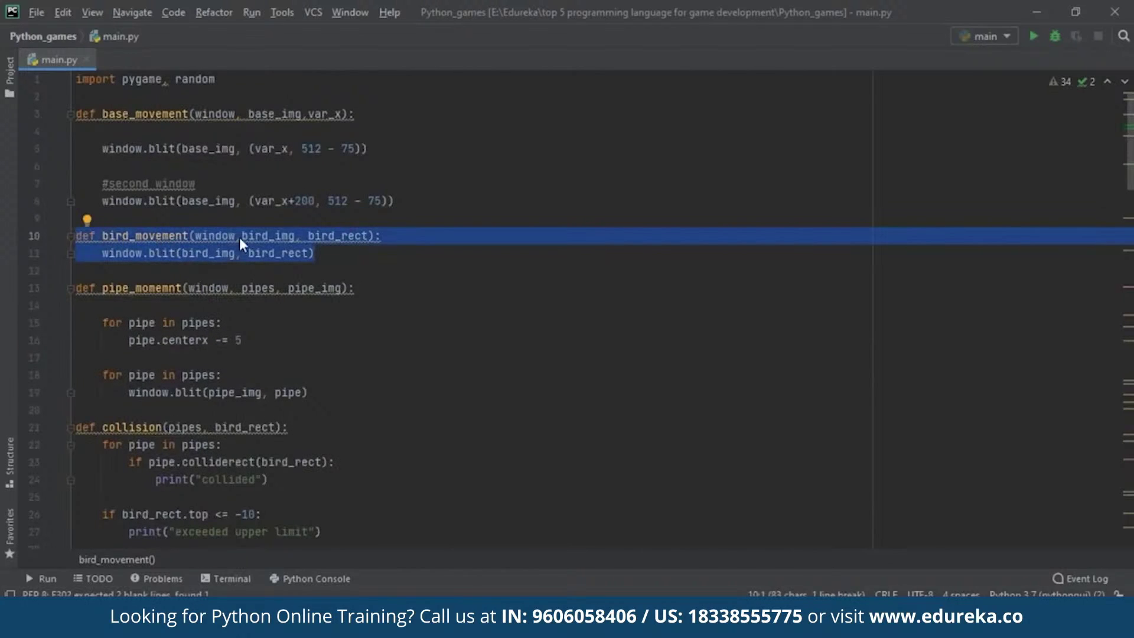
left_click(116, 270)
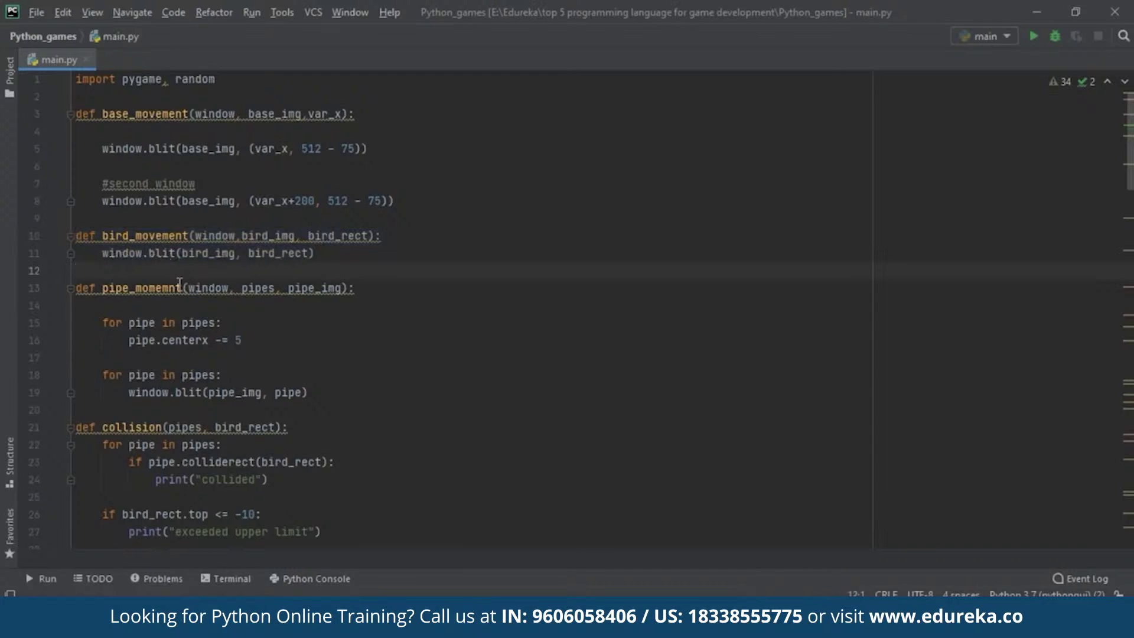
mouse_move(142, 289)
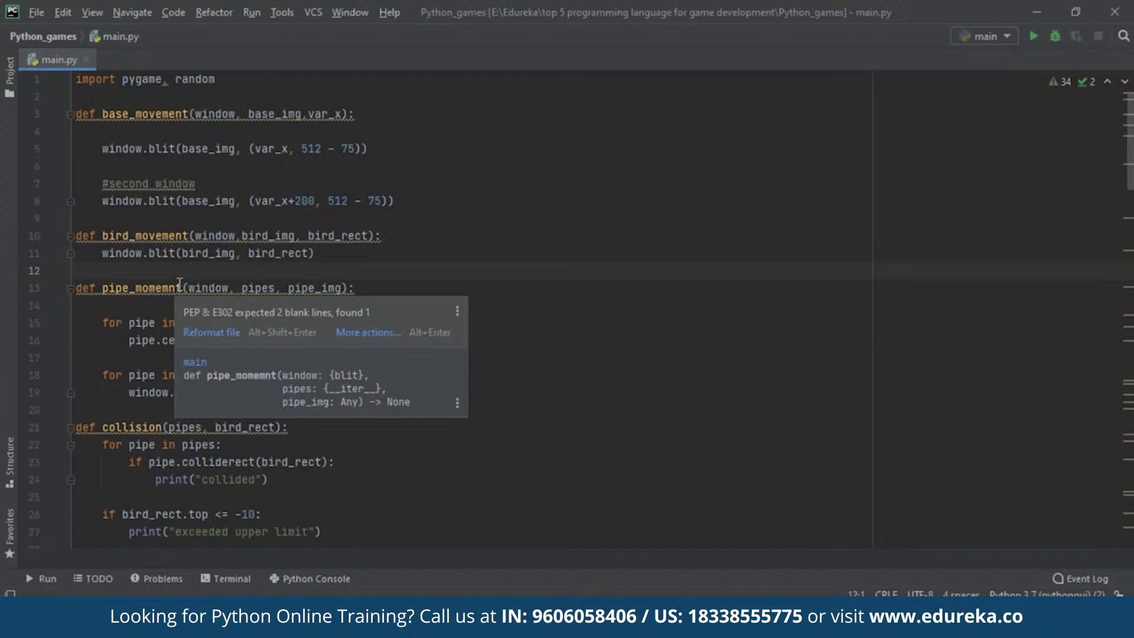
double_click(209, 254)
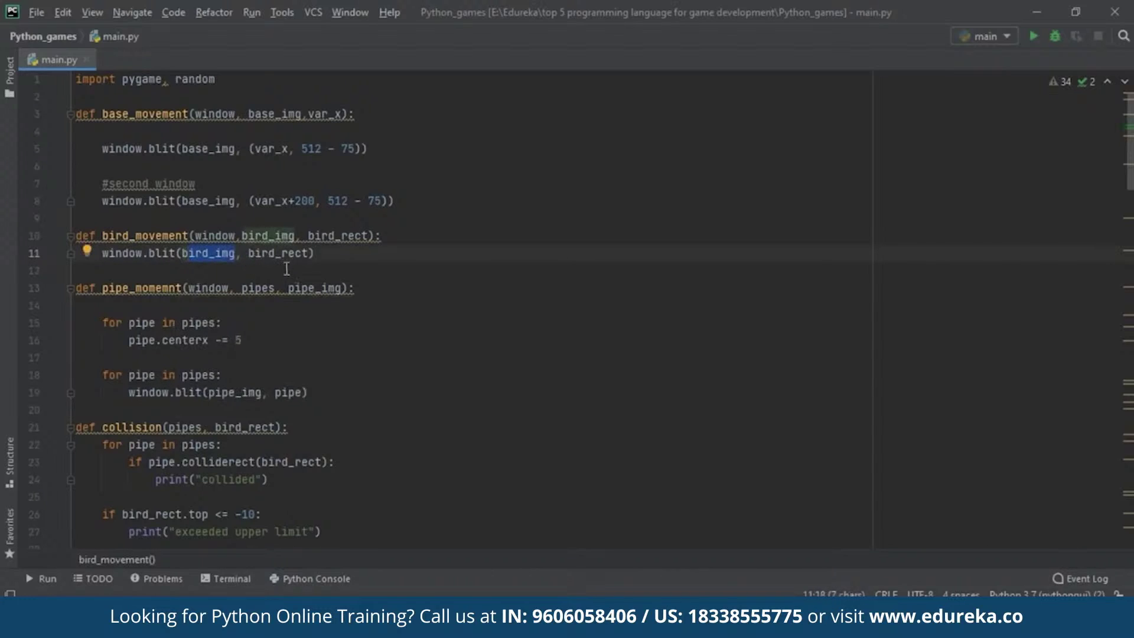
left_click_drag(311, 255, 248, 254)
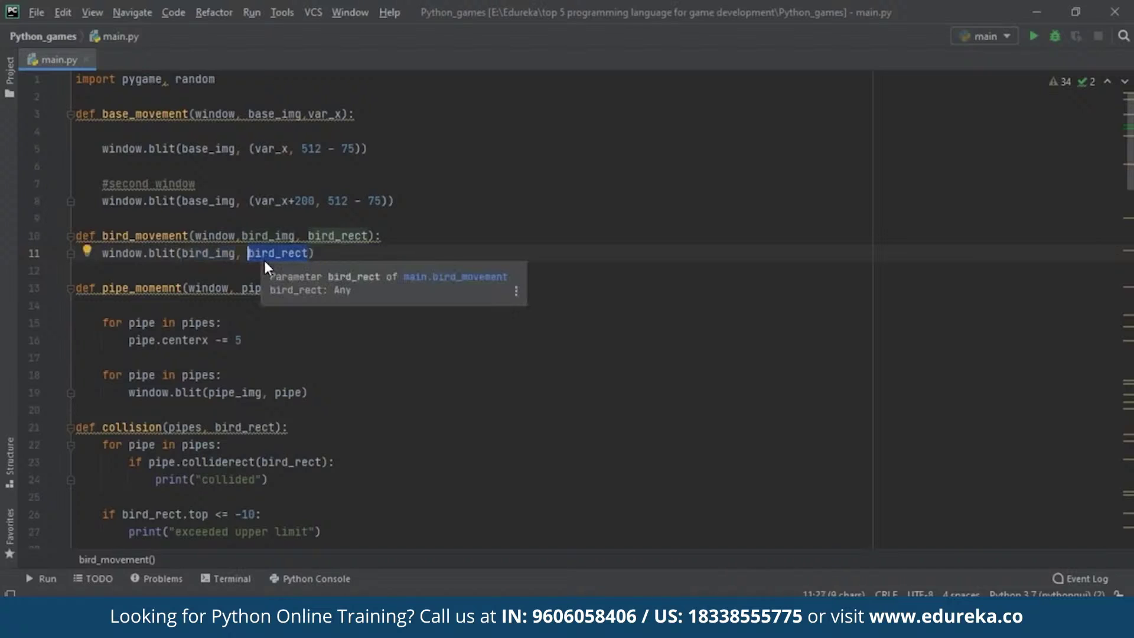
scroll(264, 258, "down", 8)
scroll(264, 258, "down", 3)
scroll(263, 258, "down", 8)
scroll(263, 258, "down", 10)
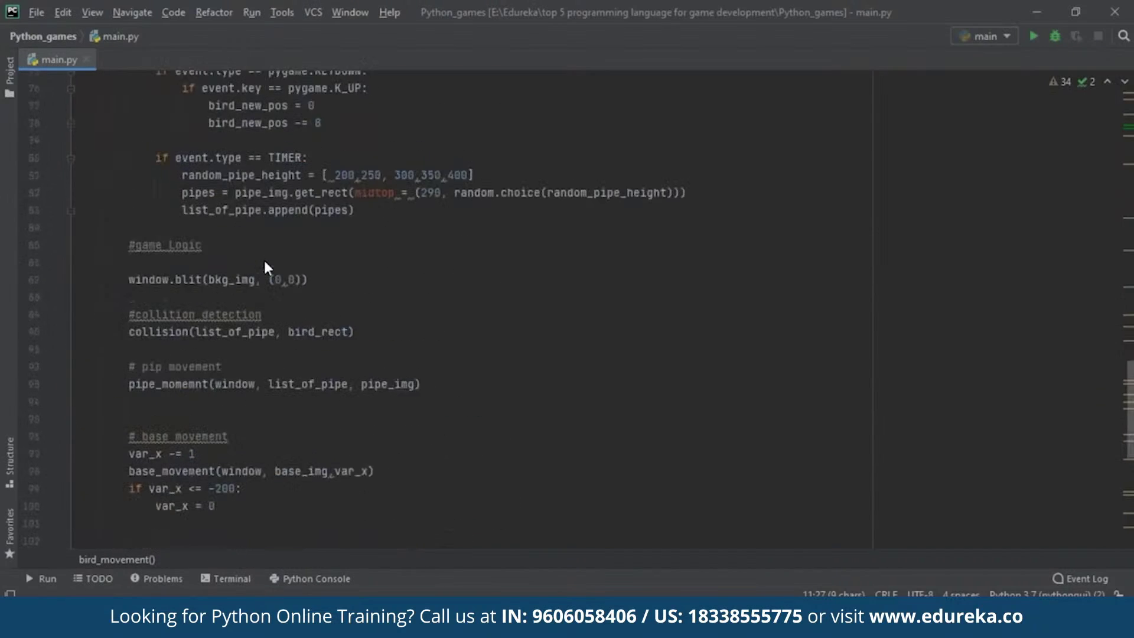
scroll(264, 258, "up", 8)
scroll(263, 258, "up", 3)
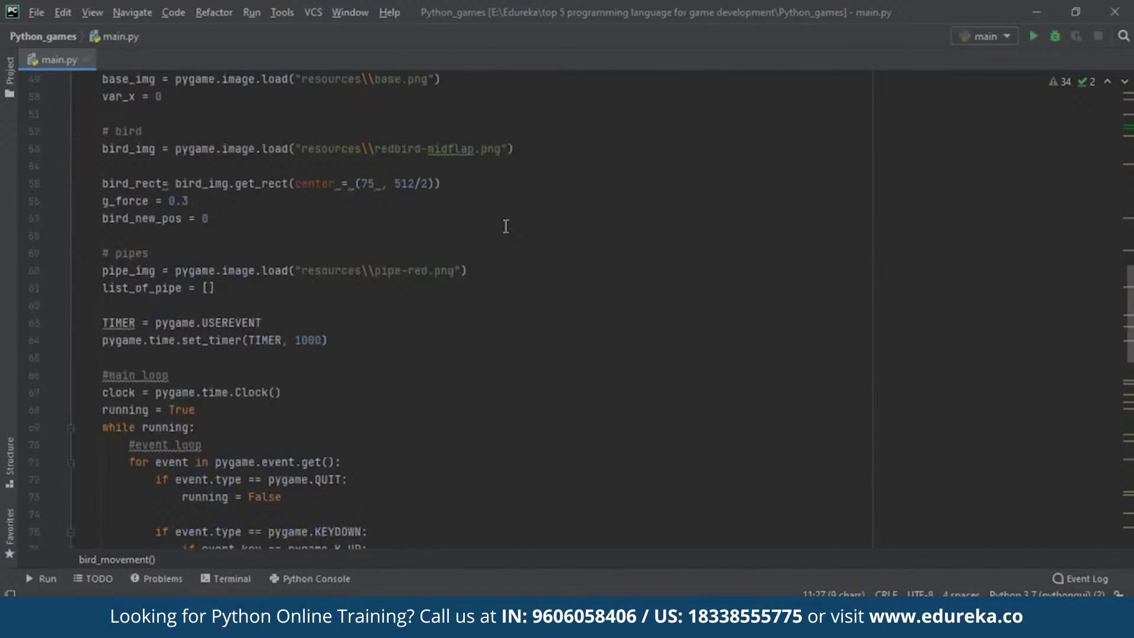
left_click_drag(438, 183, 307, 183)
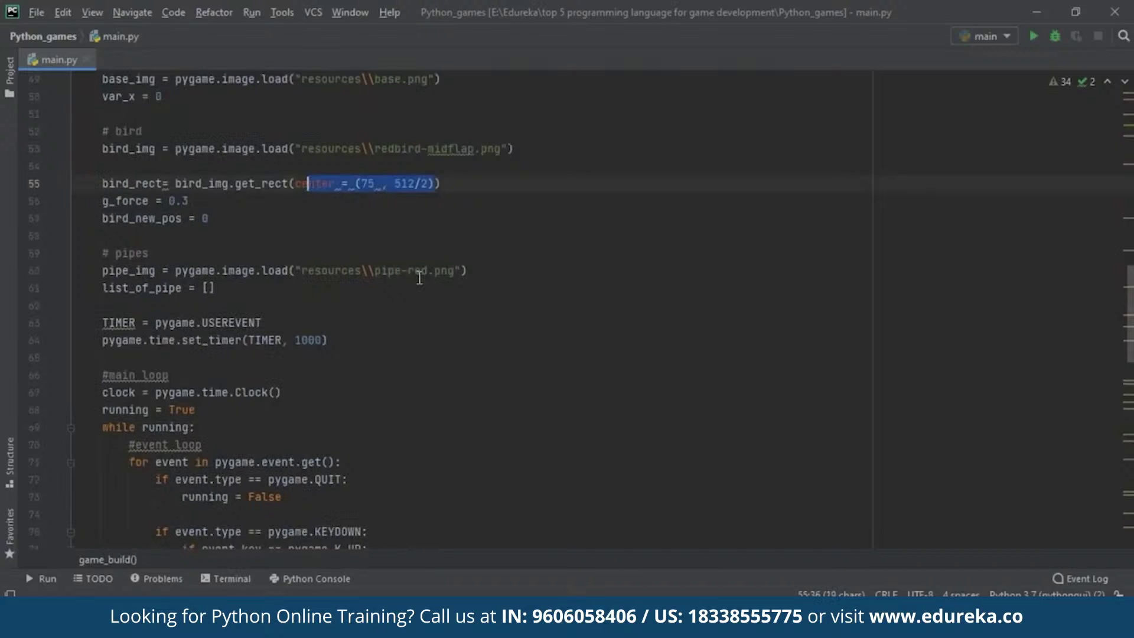
left_click(769, 251)
scroll(769, 252, "up", 5)
scroll(770, 252, "up", 5)
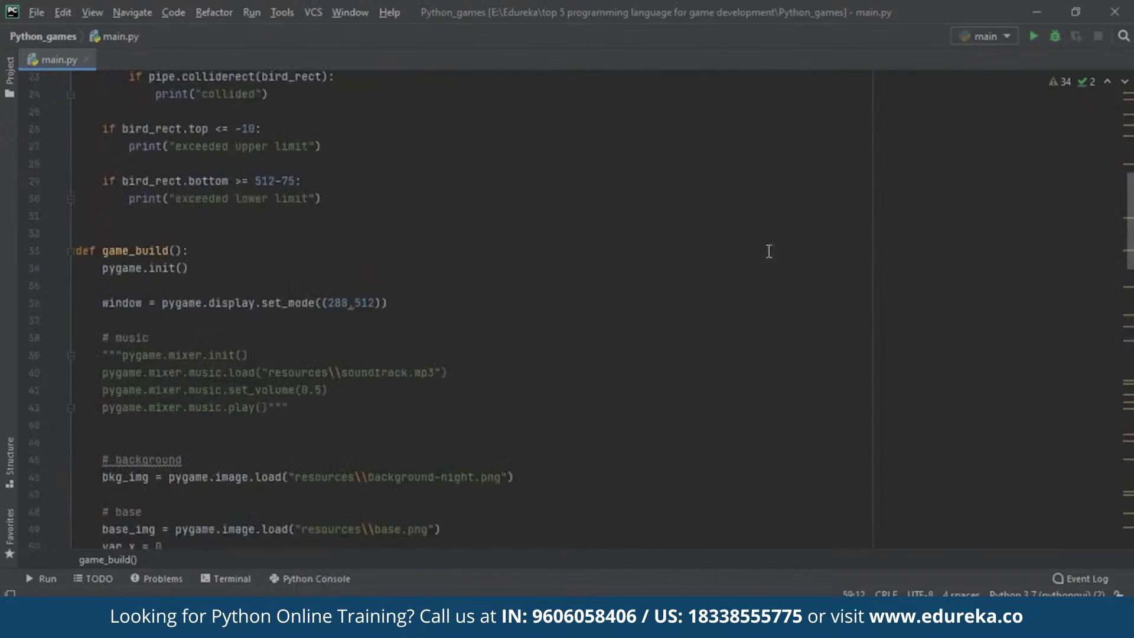
scroll(769, 253, "up", 2)
scroll(770, 252, "down", 10)
scroll(770, 252, "down", 10)
scroll(770, 251, "up", 5)
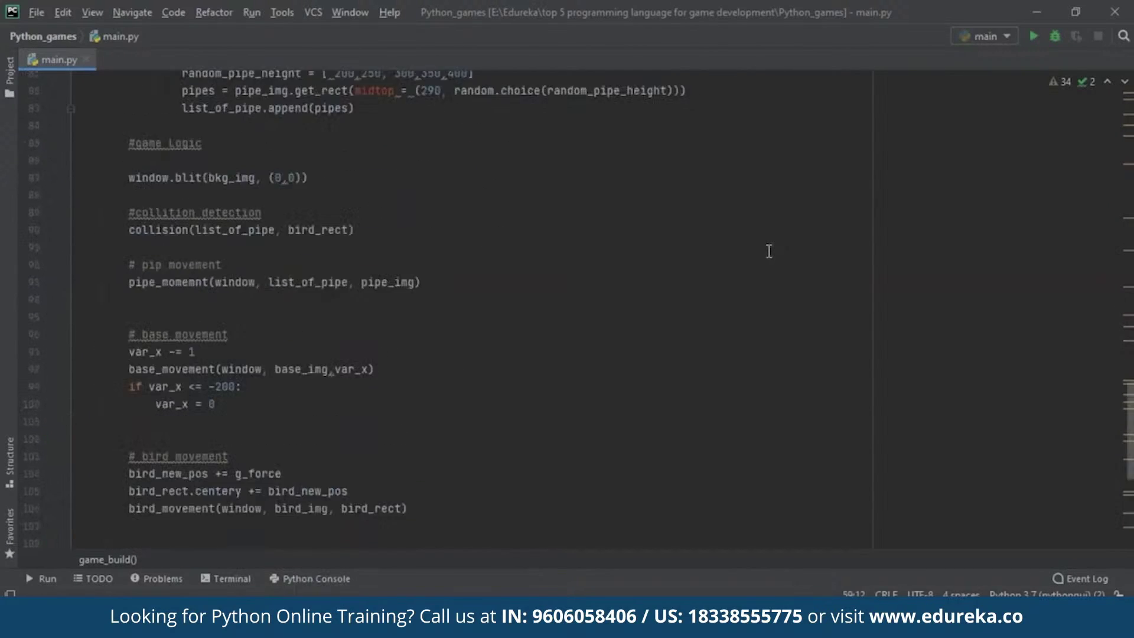
scroll(769, 252, "up", 5)
scroll(770, 252, "down", 2)
scroll(769, 252, "down", 1)
scroll(769, 253, "down", 3)
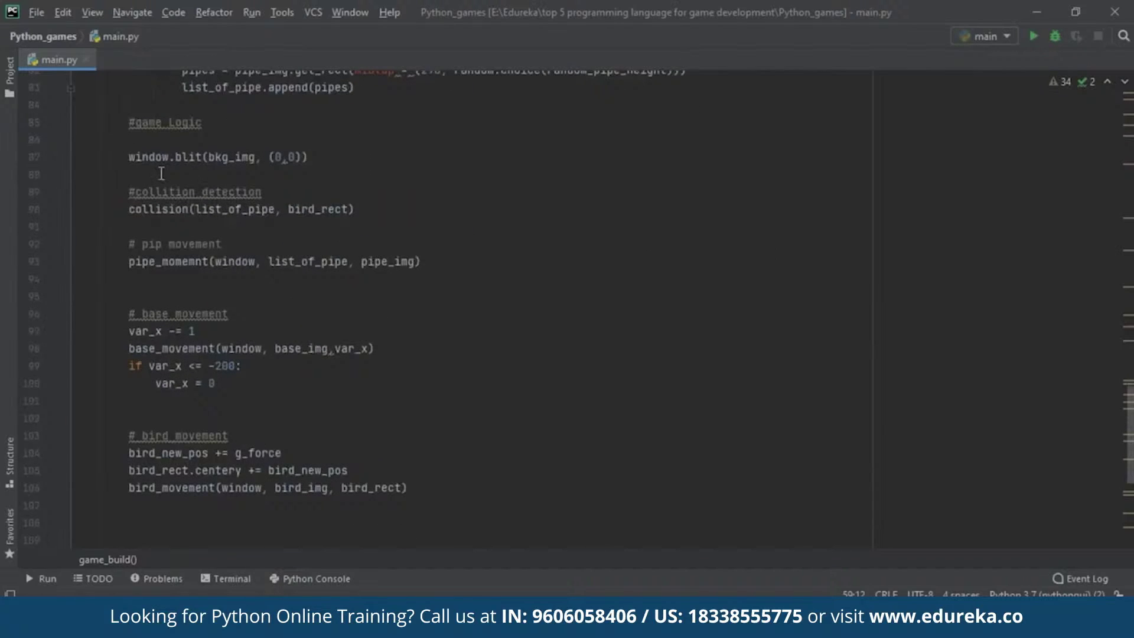
triple_click(132, 157)
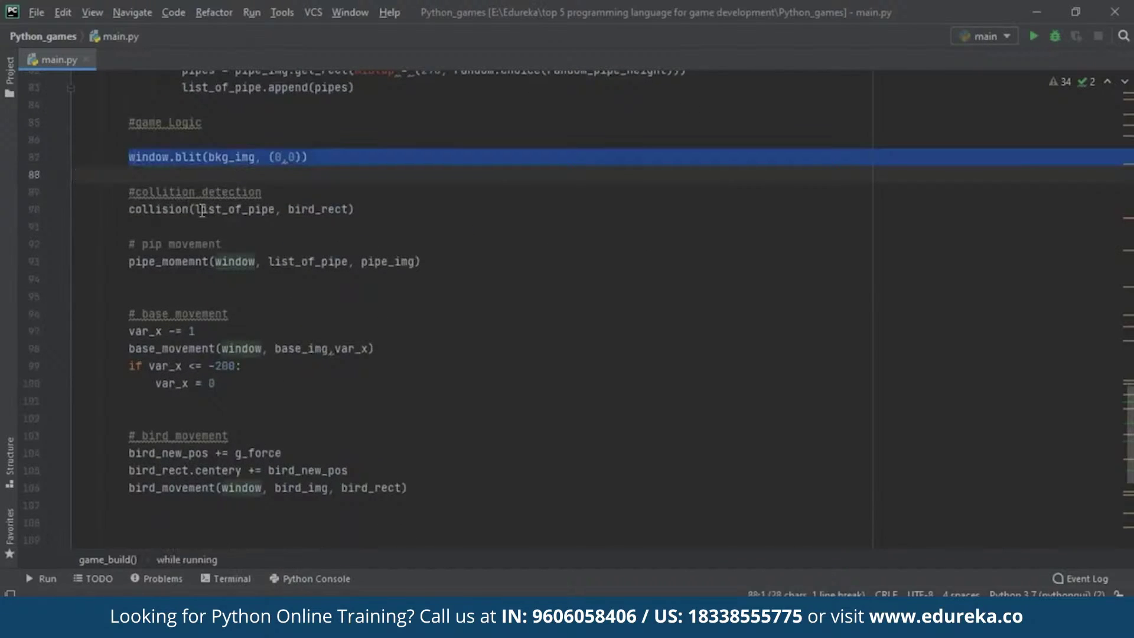
double_click(163, 192)
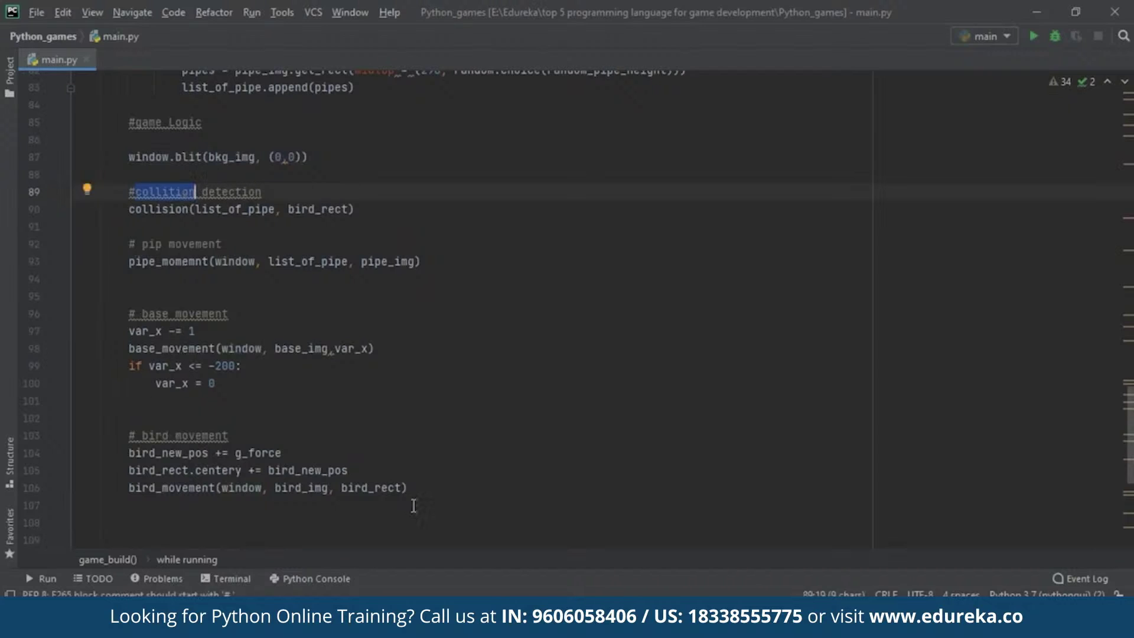
scroll(413, 507, "up", 3)
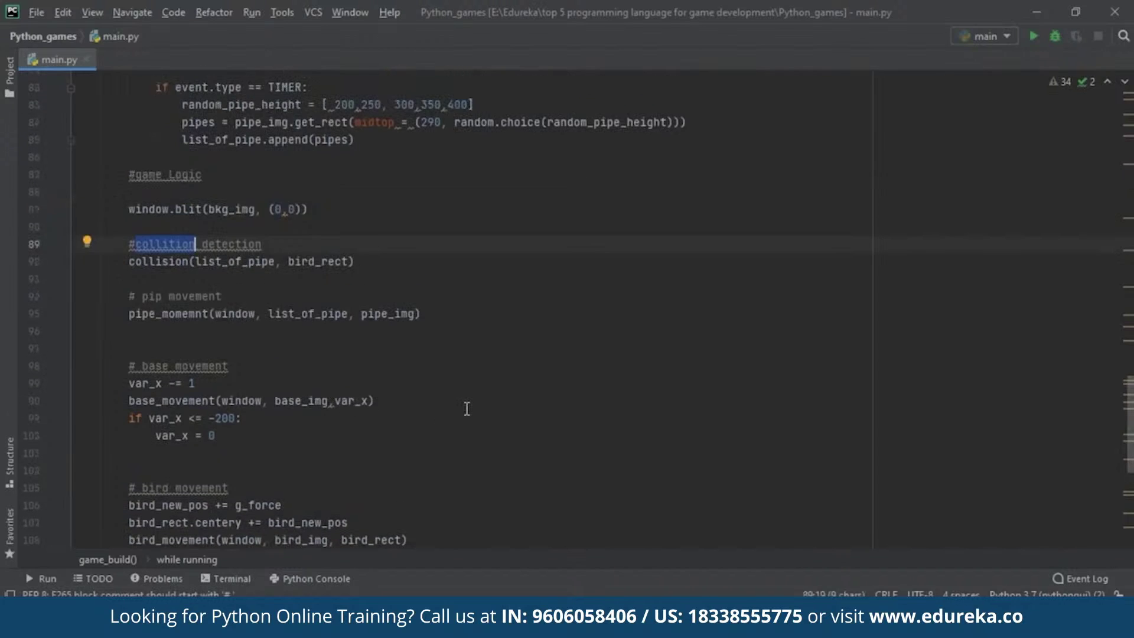
scroll(467, 409, "up", 5)
scroll(468, 409, "up", 5)
scroll(467, 409, "down", 6)
scroll(467, 408, "up", 2)
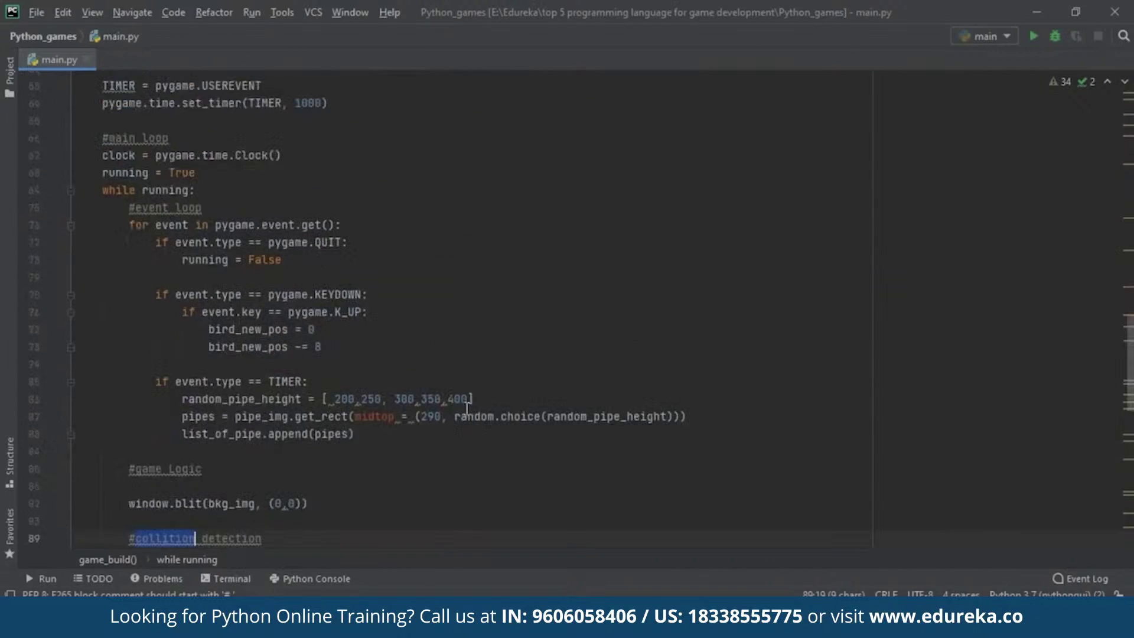
scroll(467, 409, "up", 12)
scroll(468, 409, "down", 3)
scroll(467, 408, "up", 4)
scroll(467, 409, "up", 4)
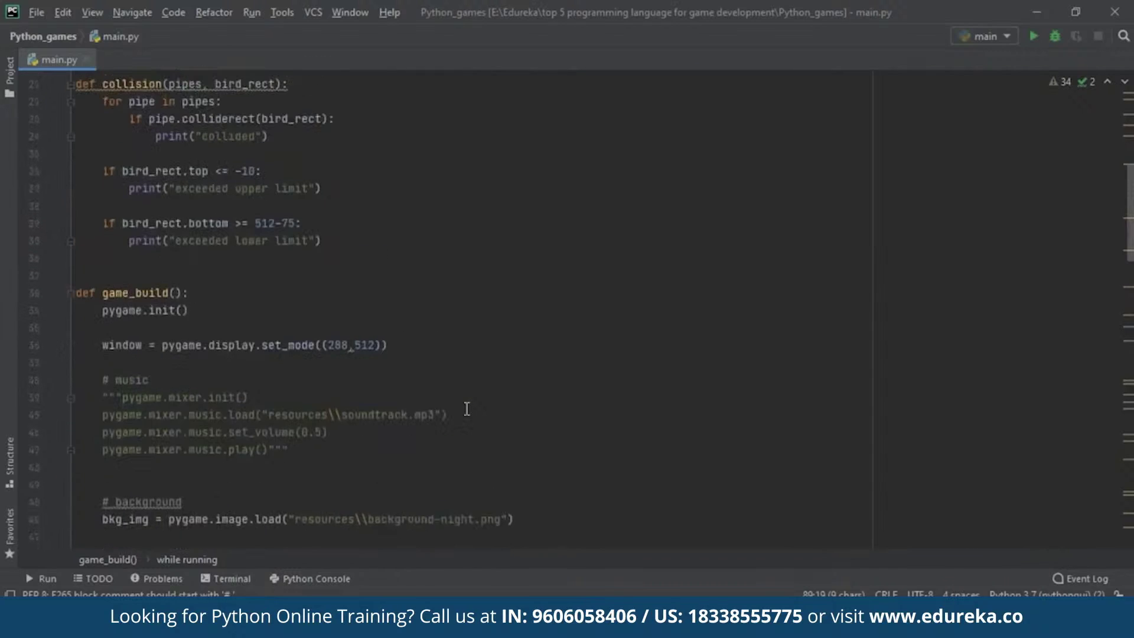
scroll(468, 408, "up", 4)
- Highlight the collision checks, then the pipe collision check and its print message
left_click_drag(323, 314, 75, 158)
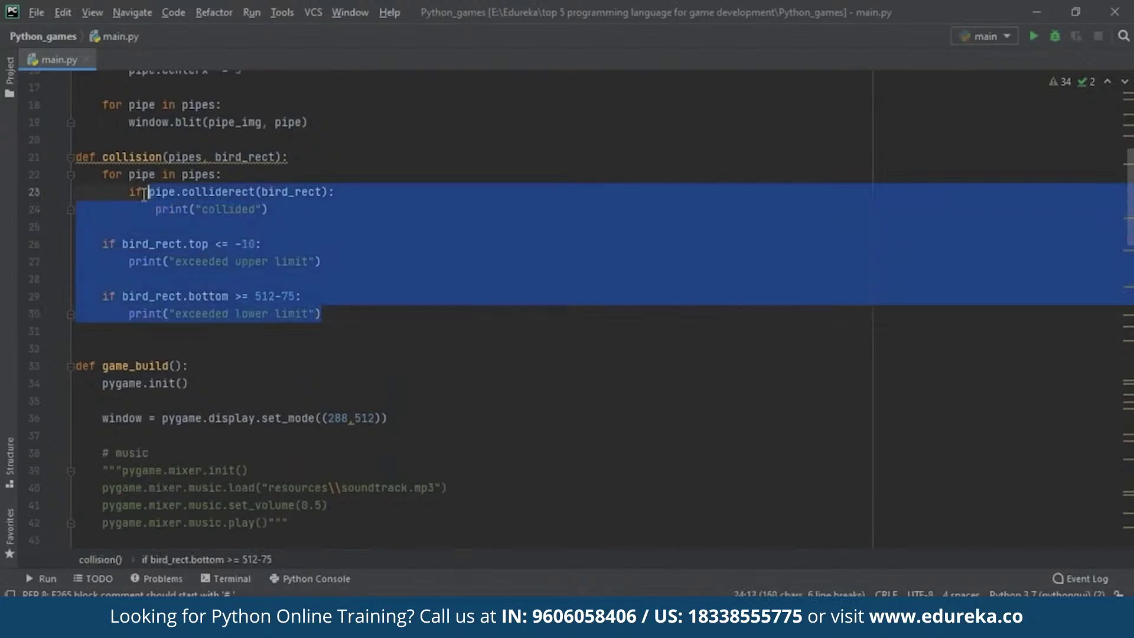
left_click(437, 371)
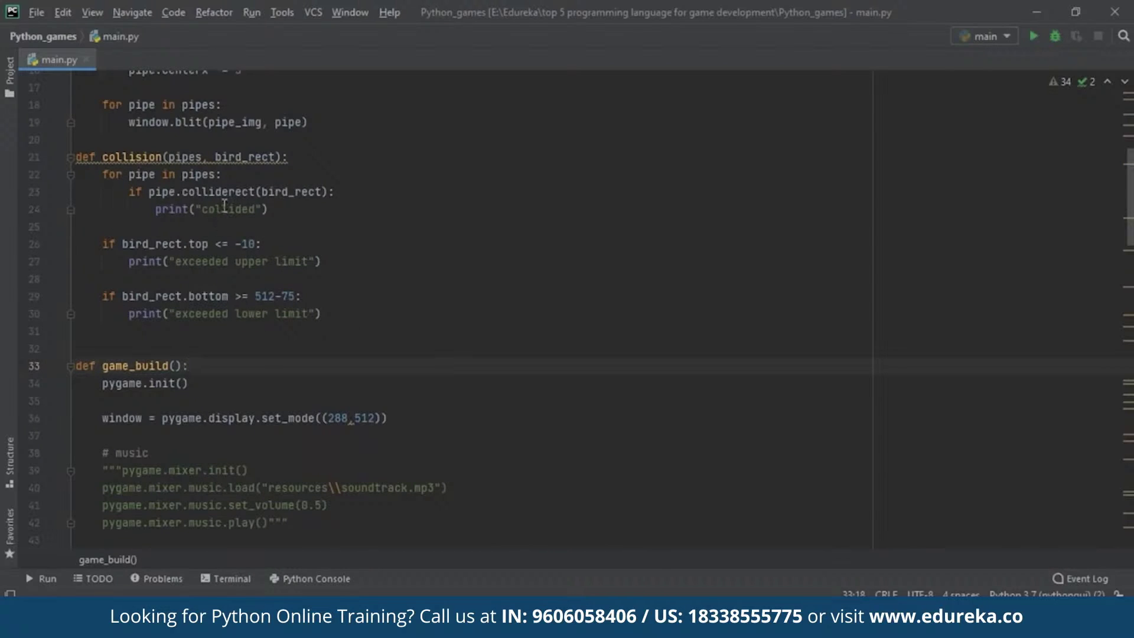
left_click(597, 154)
left_click(345, 194)
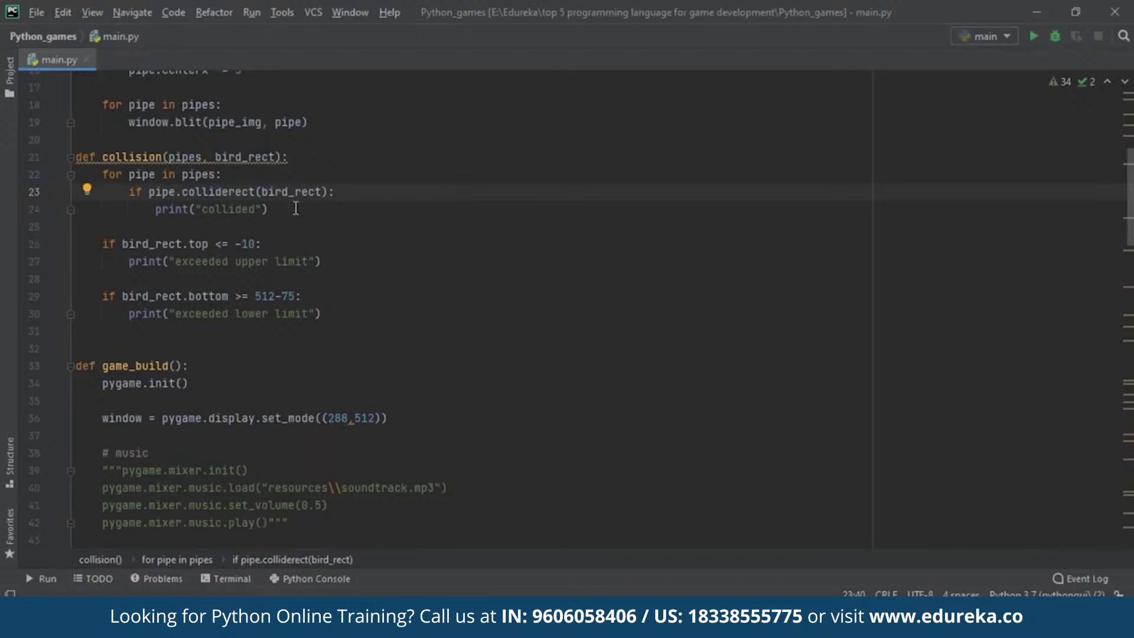
left_click_drag(298, 192, 299, 211)
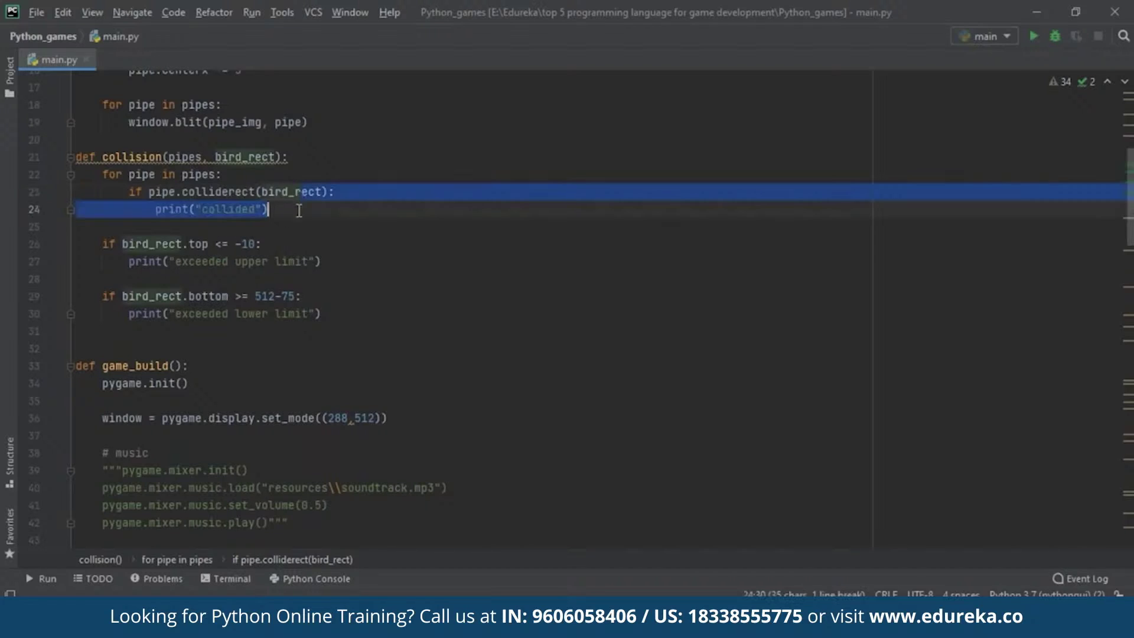
left_click(454, 306)
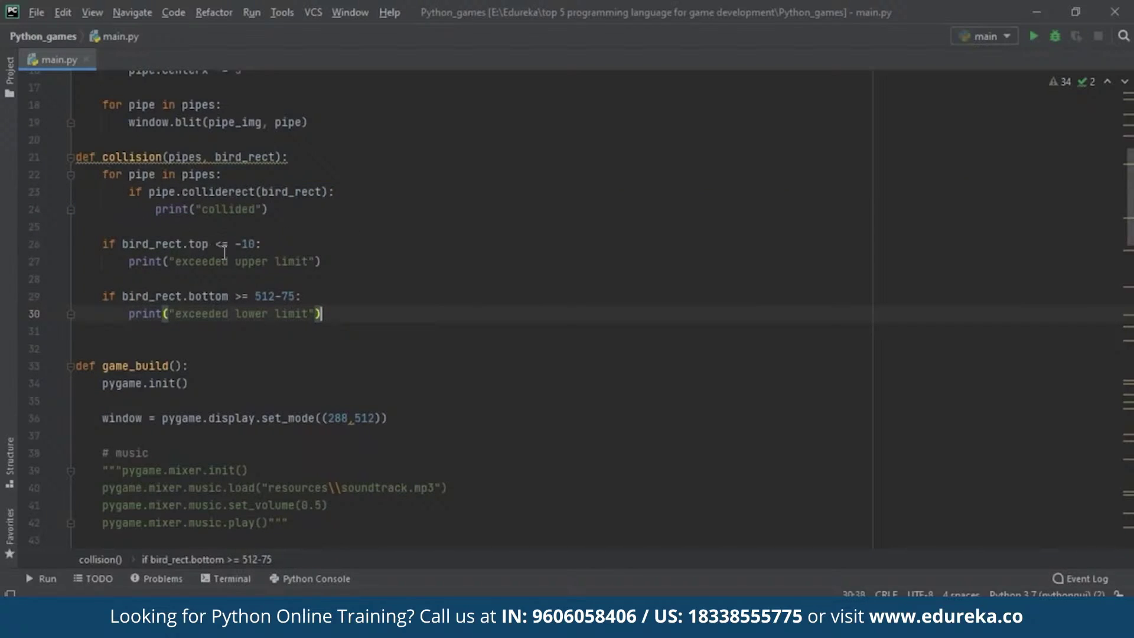
- Highlight the upper limit check, its 'exceeded upper limit' message, and 'collided' on line 24
double_click(128, 243)
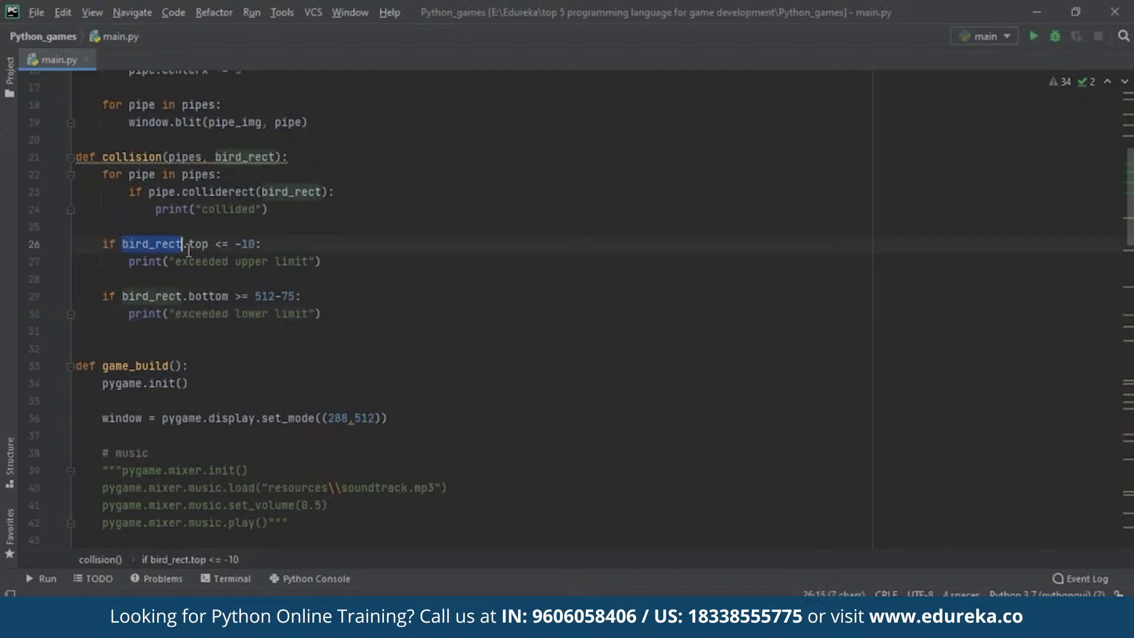
left_click_drag(186, 247, 210, 262)
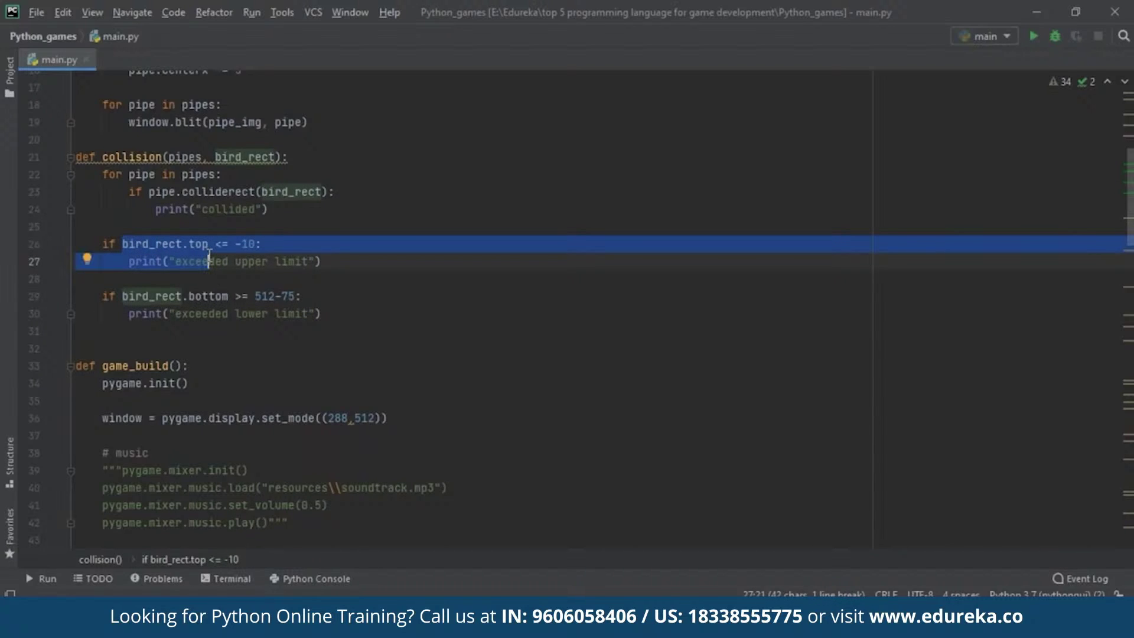
left_click(514, 214)
left_click_drag(309, 261, 181, 261)
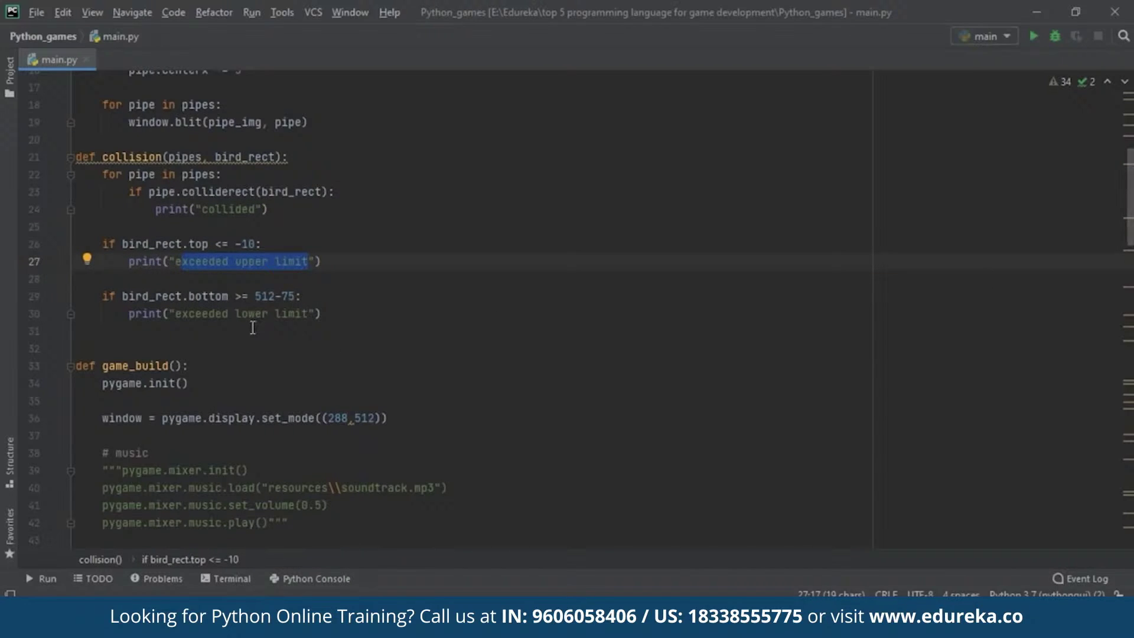
left_click(315, 333)
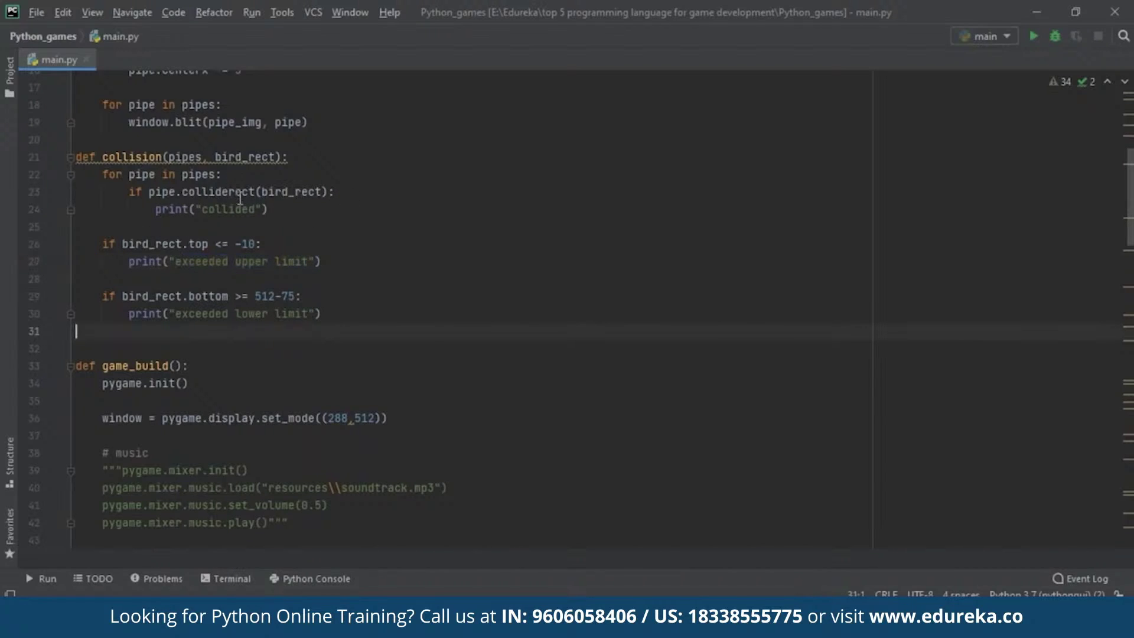
left_click_drag(257, 209, 202, 209)
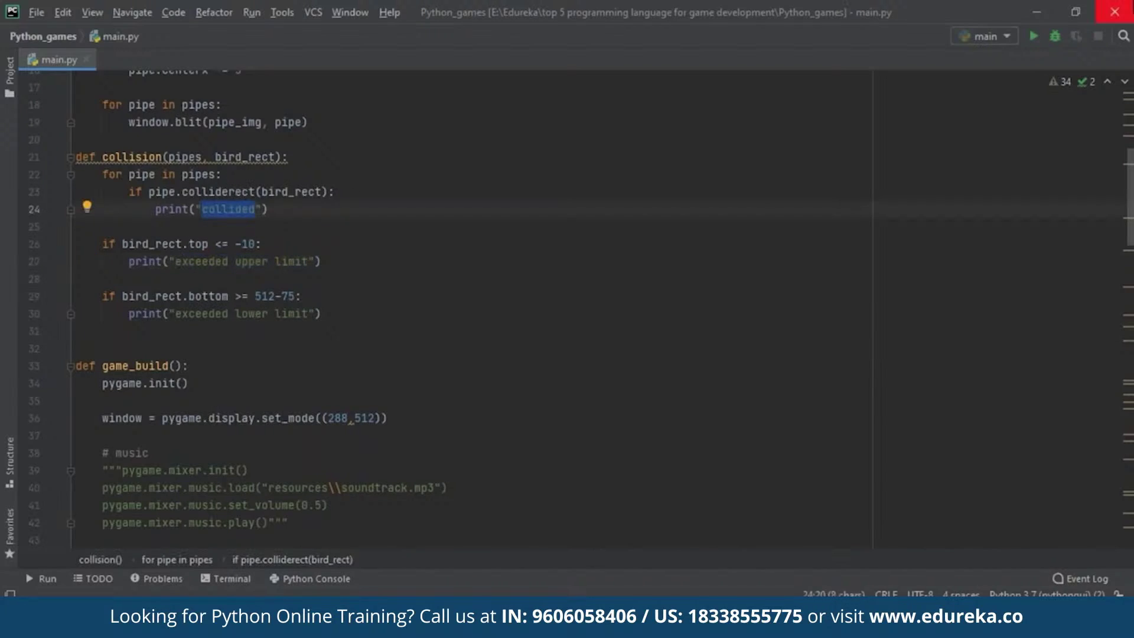
- Run main.py and flap the bird upward repeatedly with Space
left_click(1035, 35)
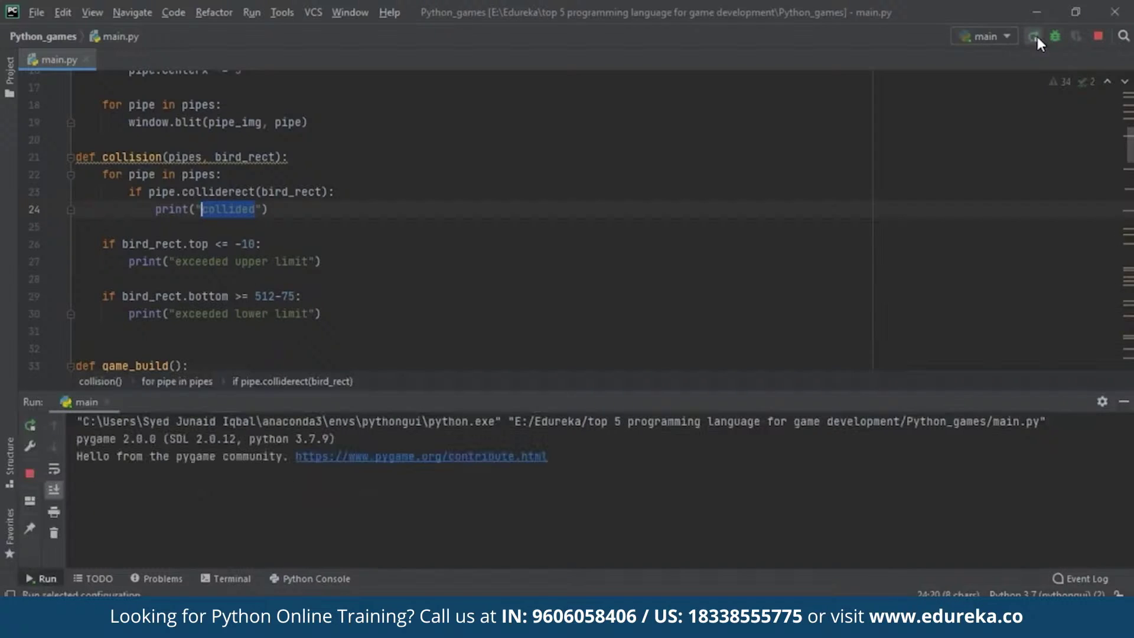
key("space")
key("space")
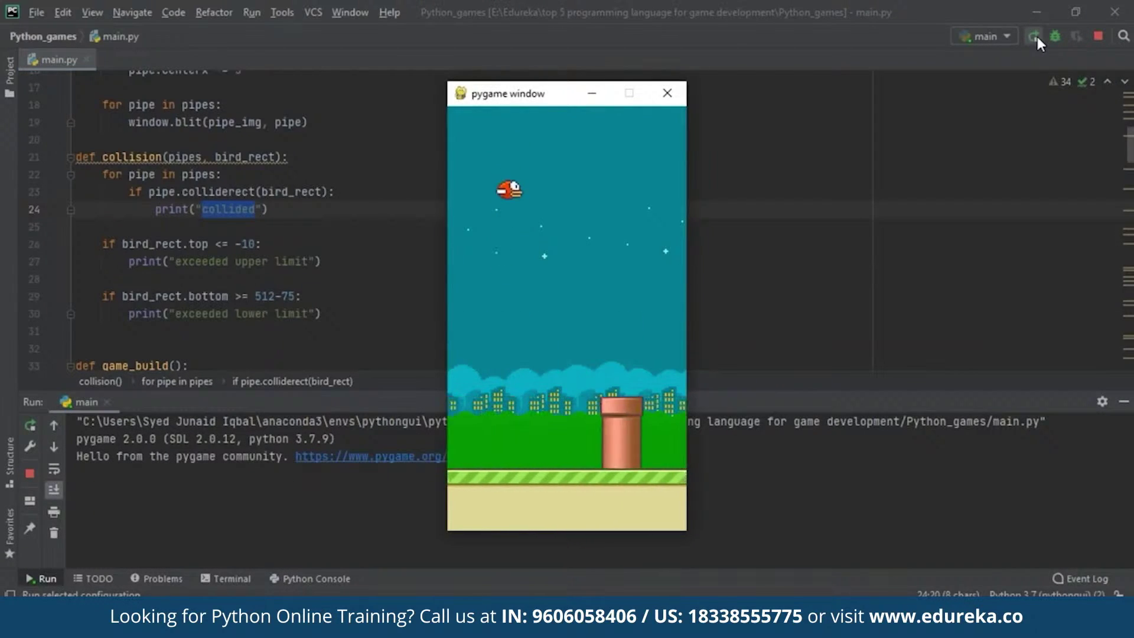
key("space")
key("space")
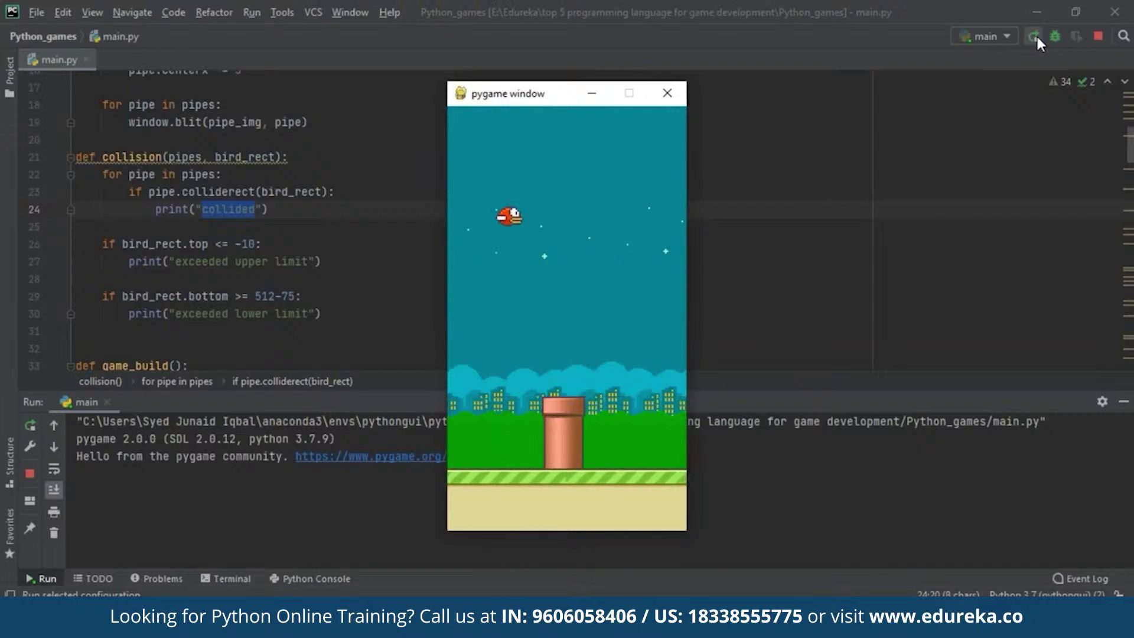
key("space")
key("space")
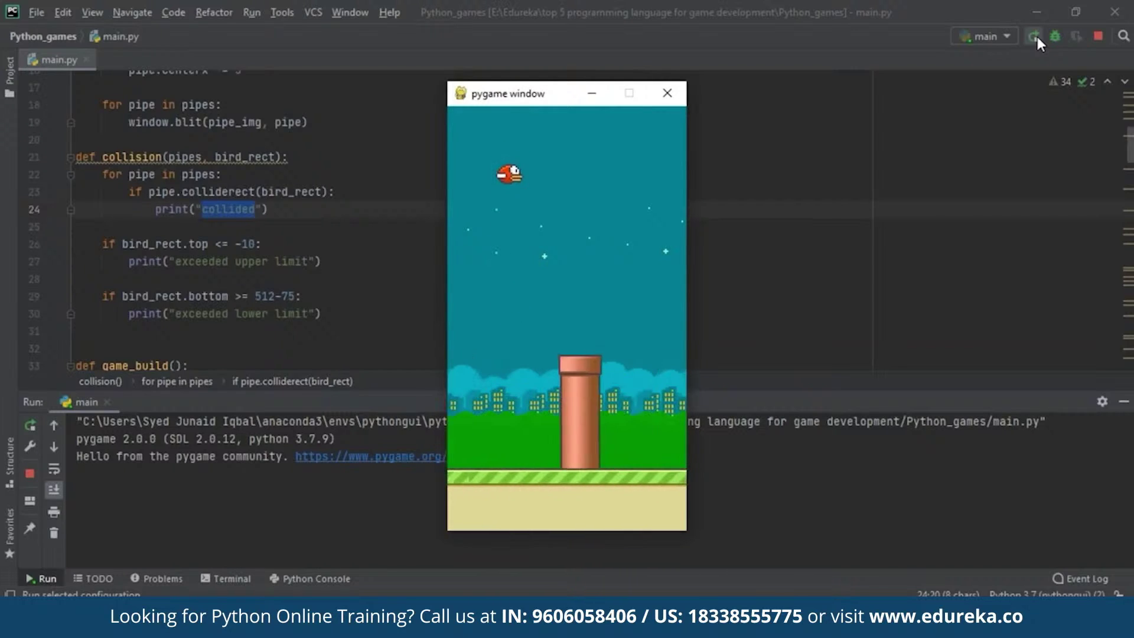
key("space")
key("space")
key("space")
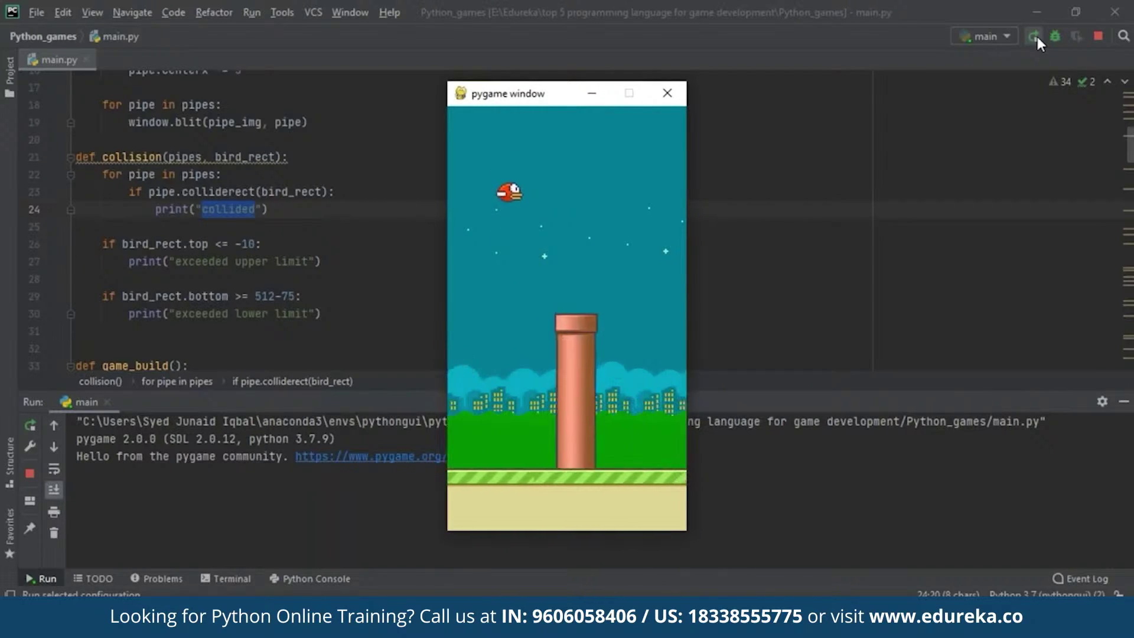
- Fly the bird above the screen top, then flap it off the ground and past a pipe
key("space")
key("space")
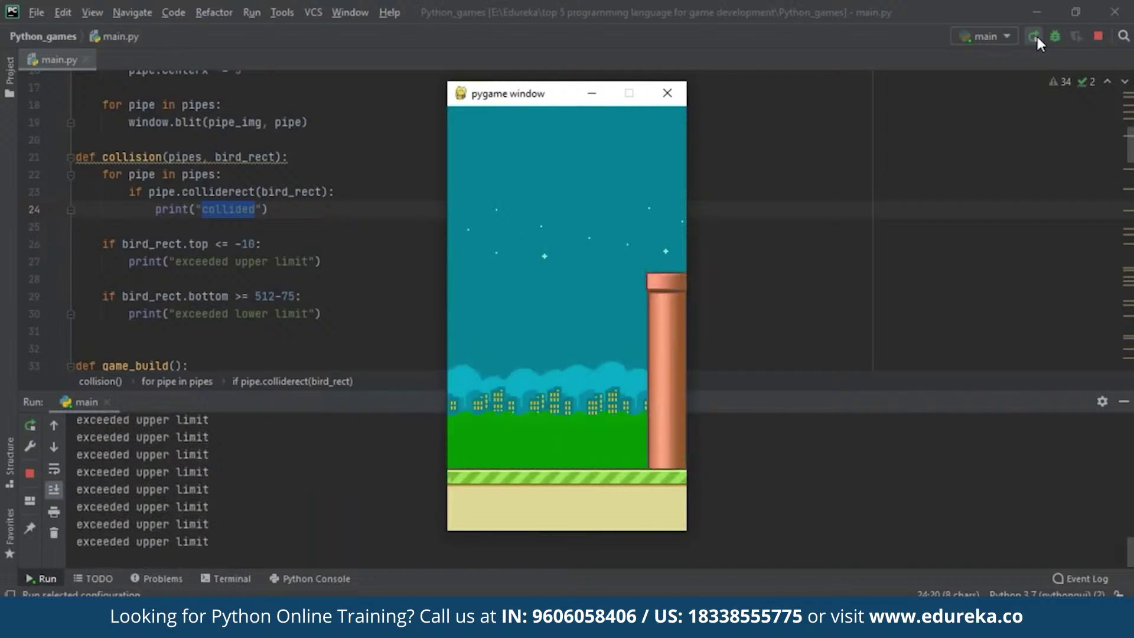
key("space")
key("space")
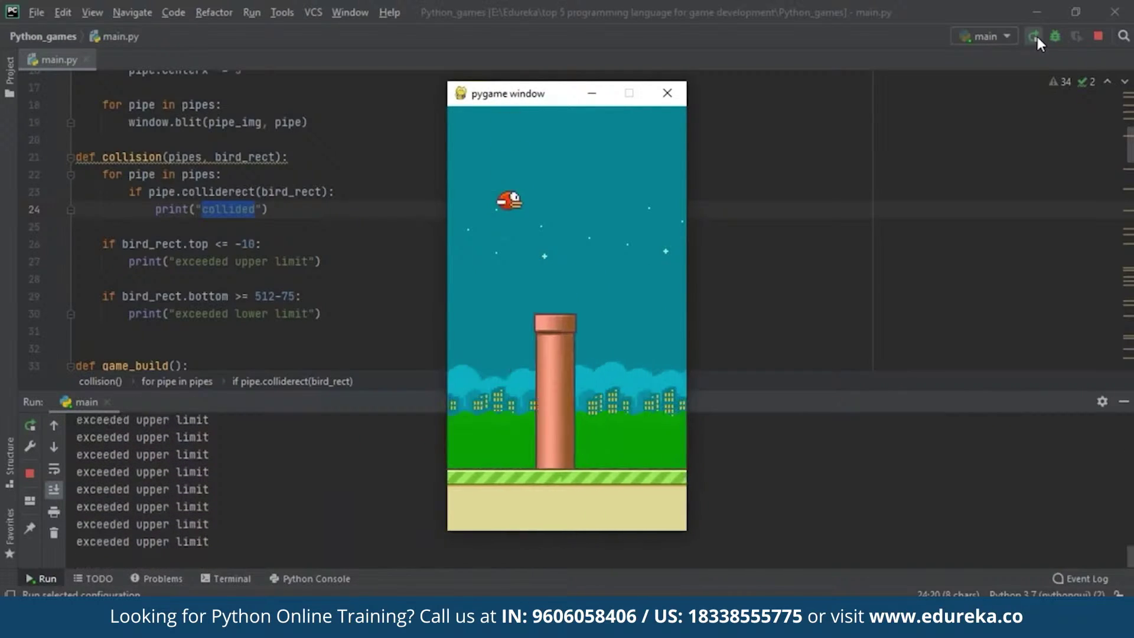
key("space")
key("space")
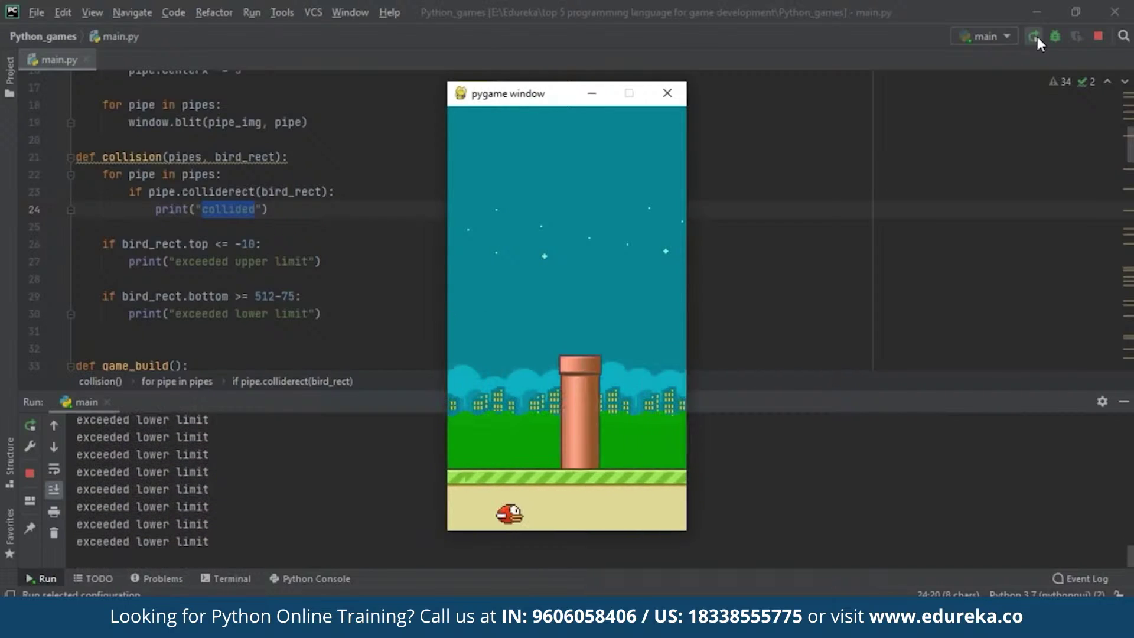
key("space")
key("space")
key("space")
key("space")
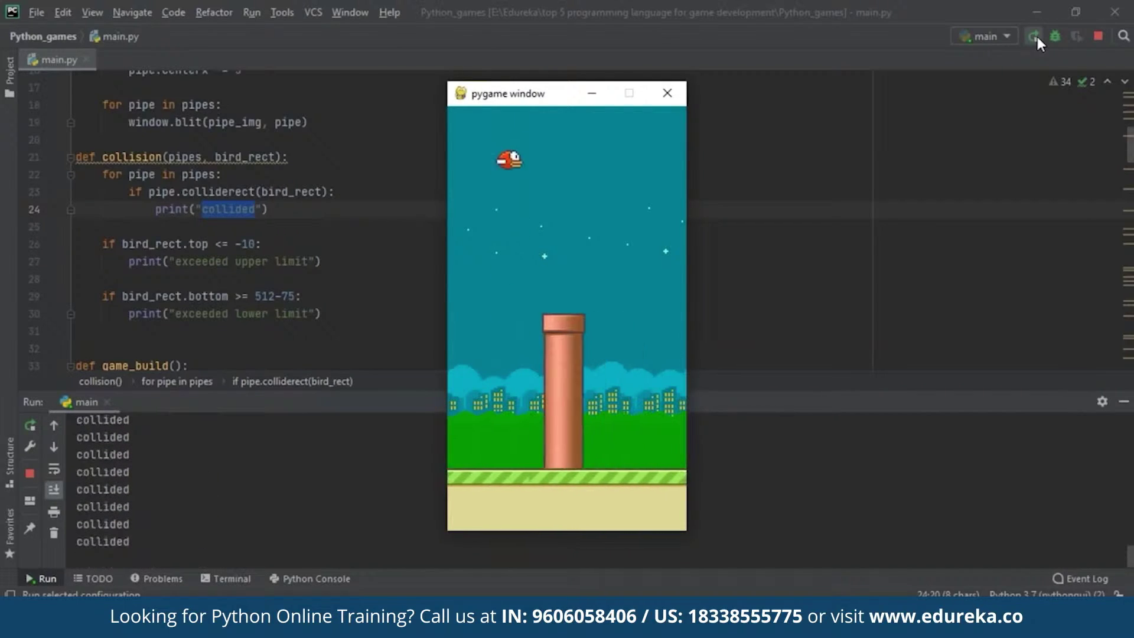
key("space")
key("space")
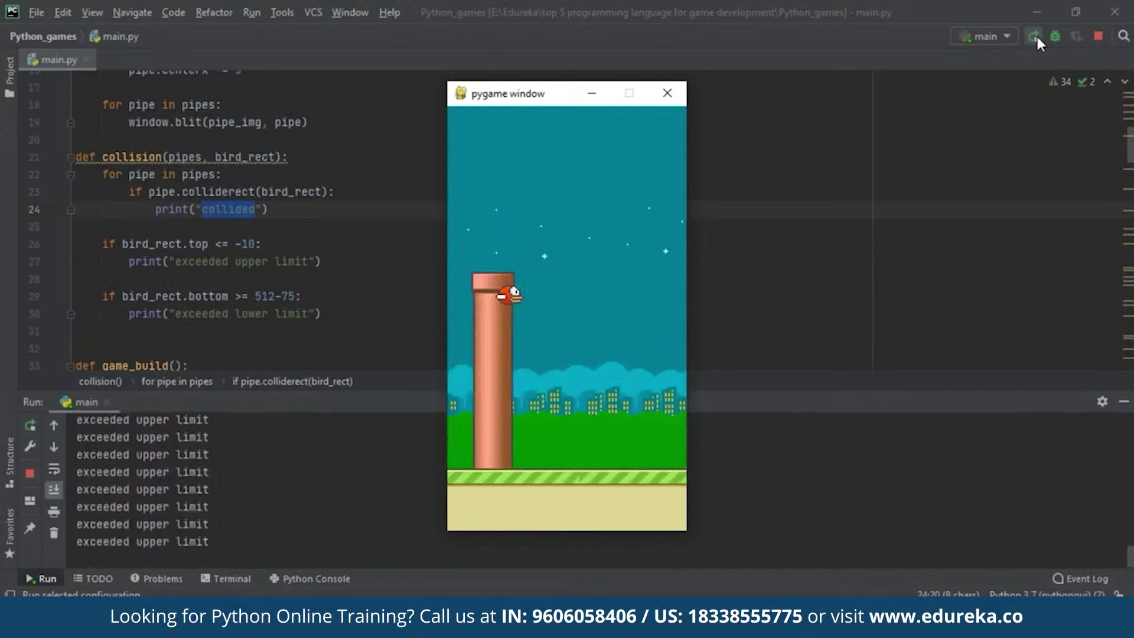
key("space")
key("space")
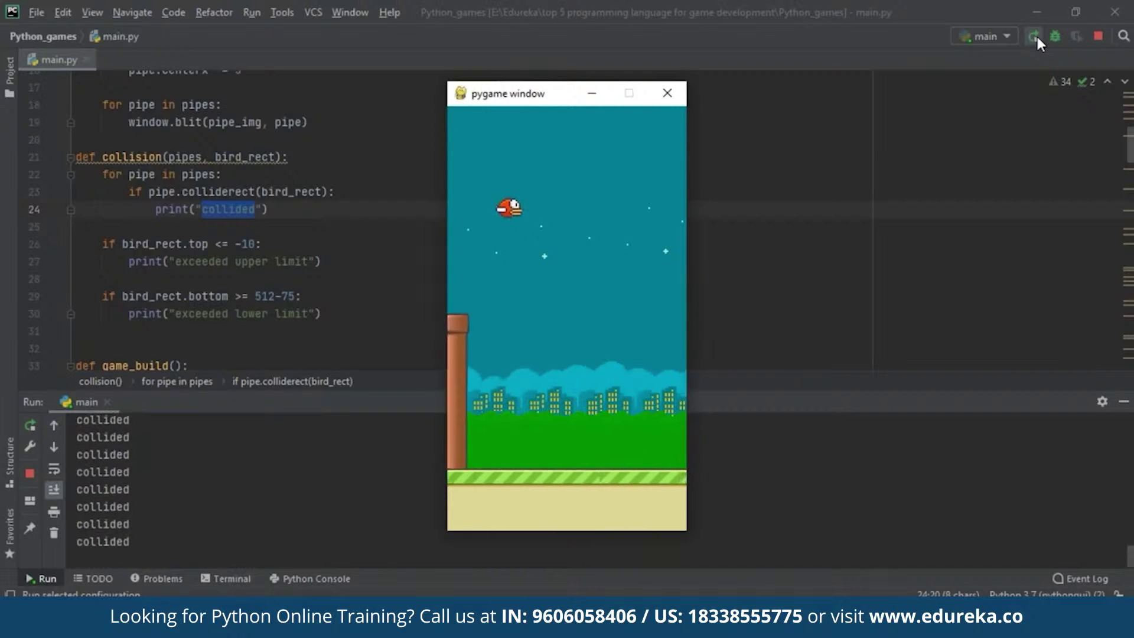
key("space")
key("space")
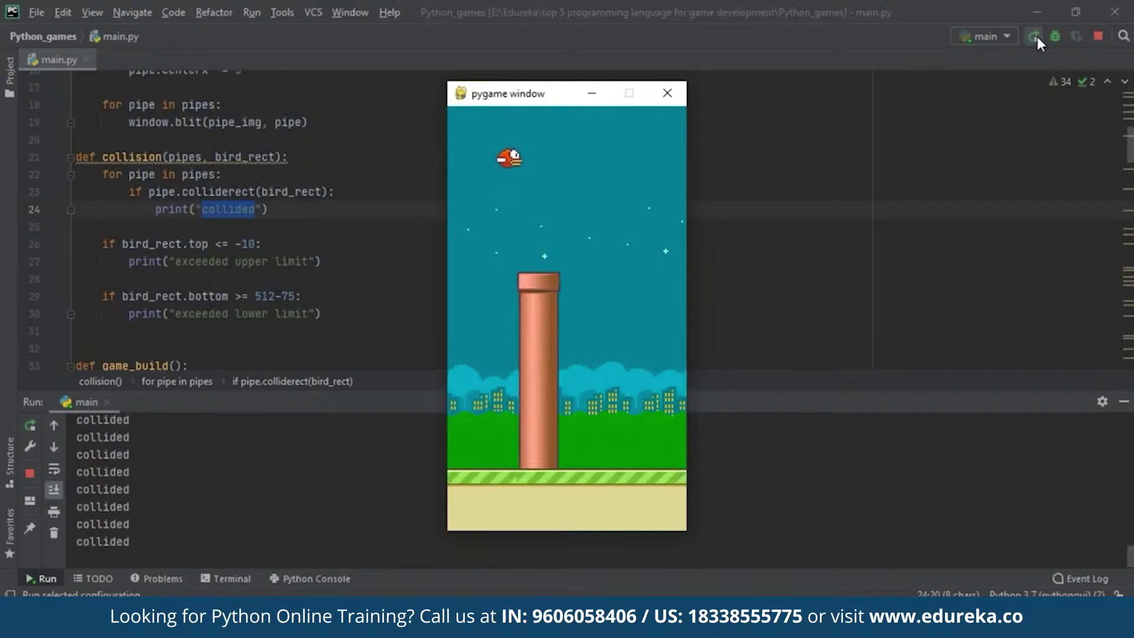
- Close the game window, hide the Run output, and highlight the KEYDOWN event check
left_click(667, 93)
left_click(1124, 404)
scroll(550, 370, "down", 10)
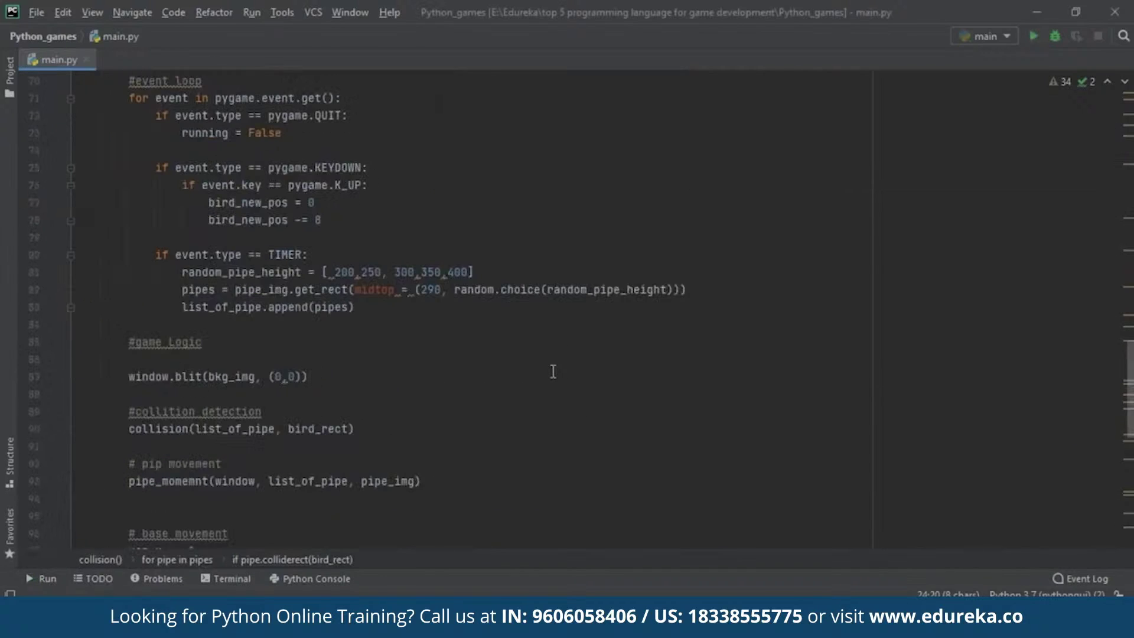
scroll(177, 231, "up", 3)
mouse_move(157, 262)
left_mouse_down()
mouse_move(229, 279)
mouse_move(367, 262)
left_mouse_up()
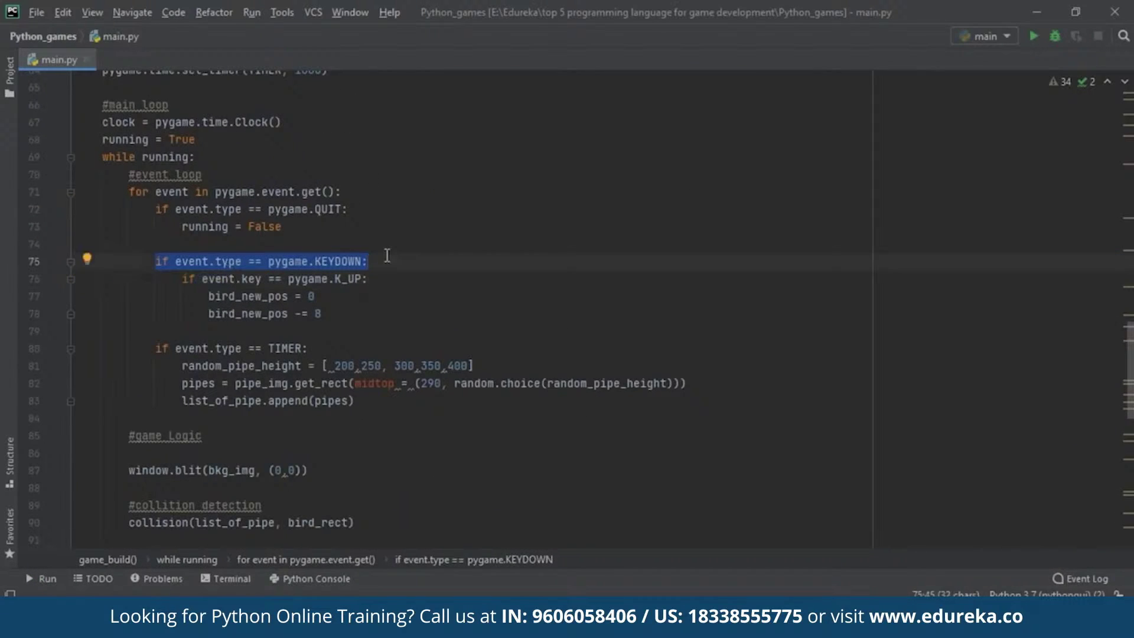
left_click(363, 311)
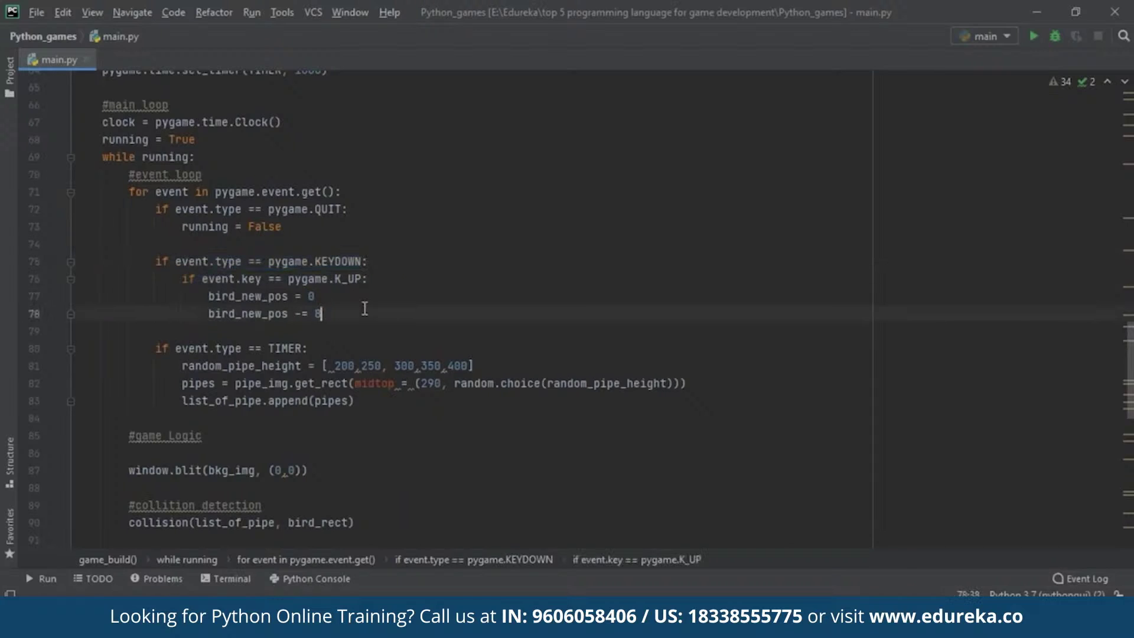
- Highlight pygame.K_UP on line 76, the two bird_new_pos lines, and pygame.QUIT on line 72
left_click_drag(370, 279, 289, 278)
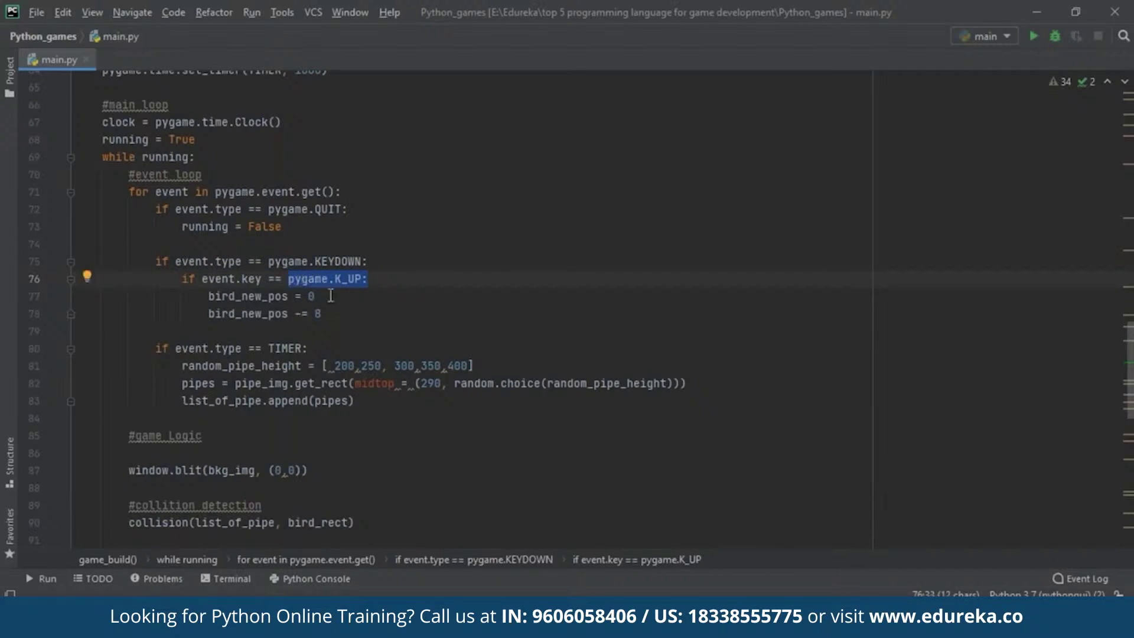
left_click_drag(323, 314, 210, 296)
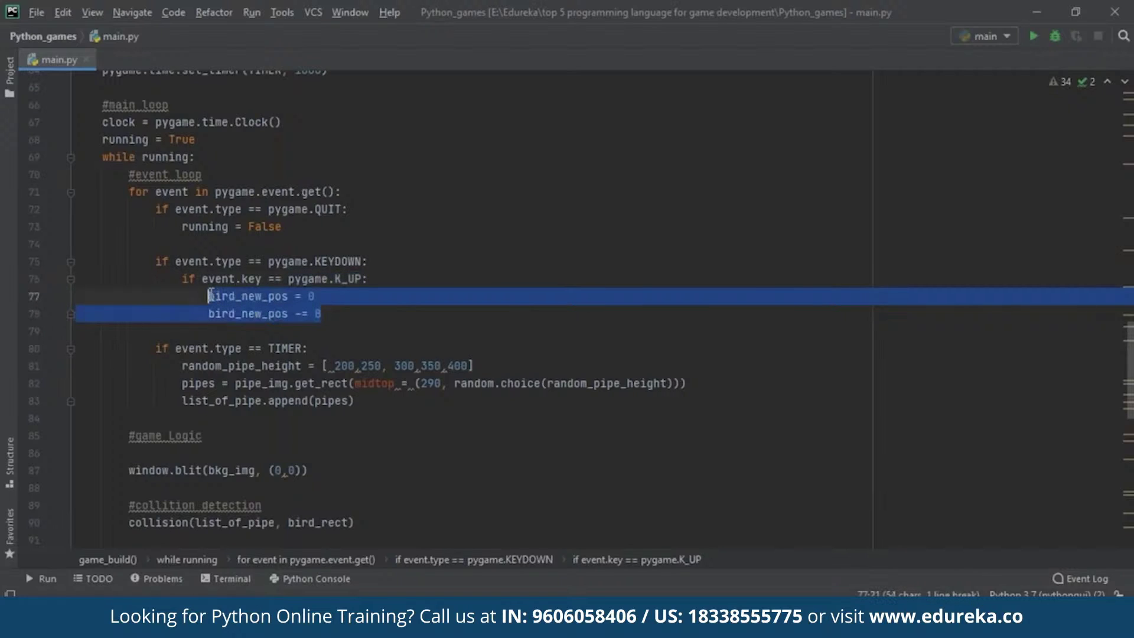
left_click(270, 309)
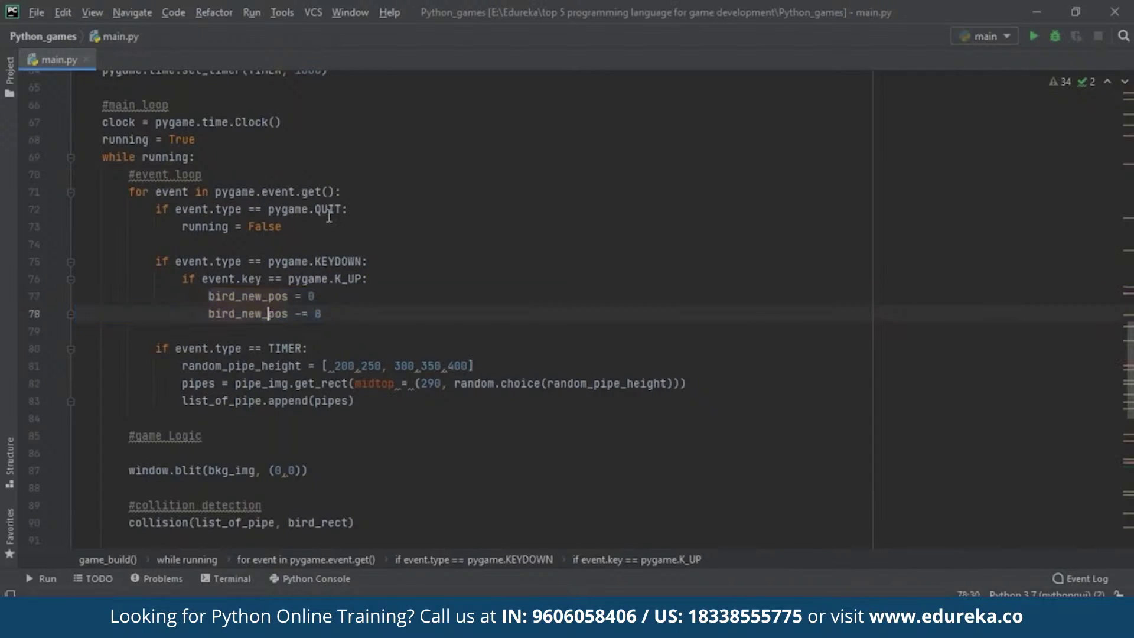
left_click_drag(347, 210, 157, 210)
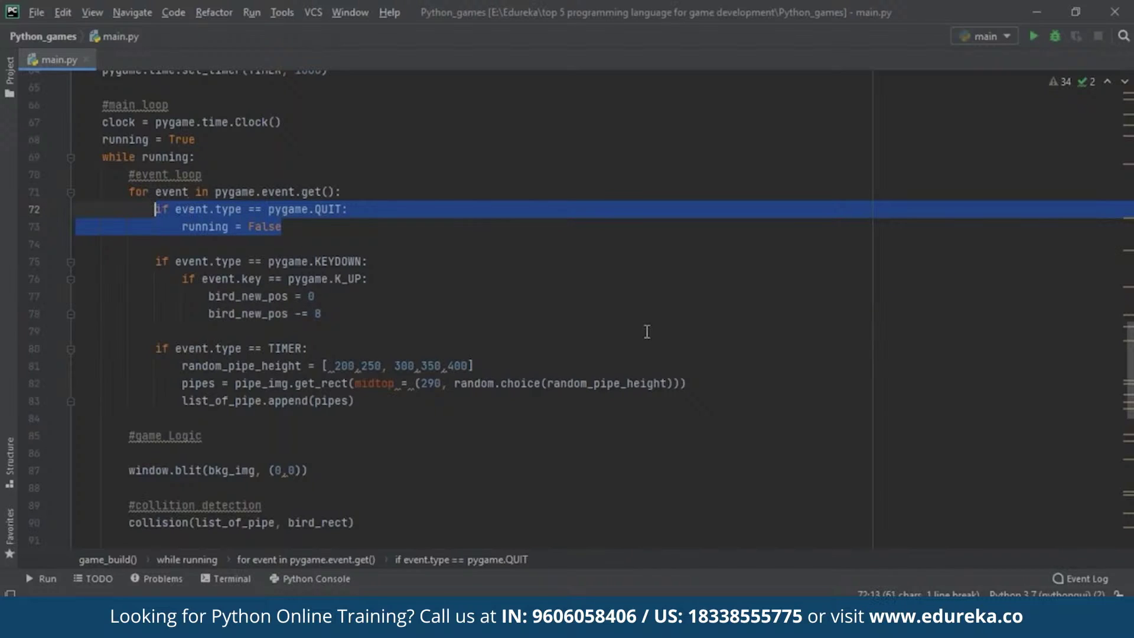
scroll(661, 334, "down", 12)
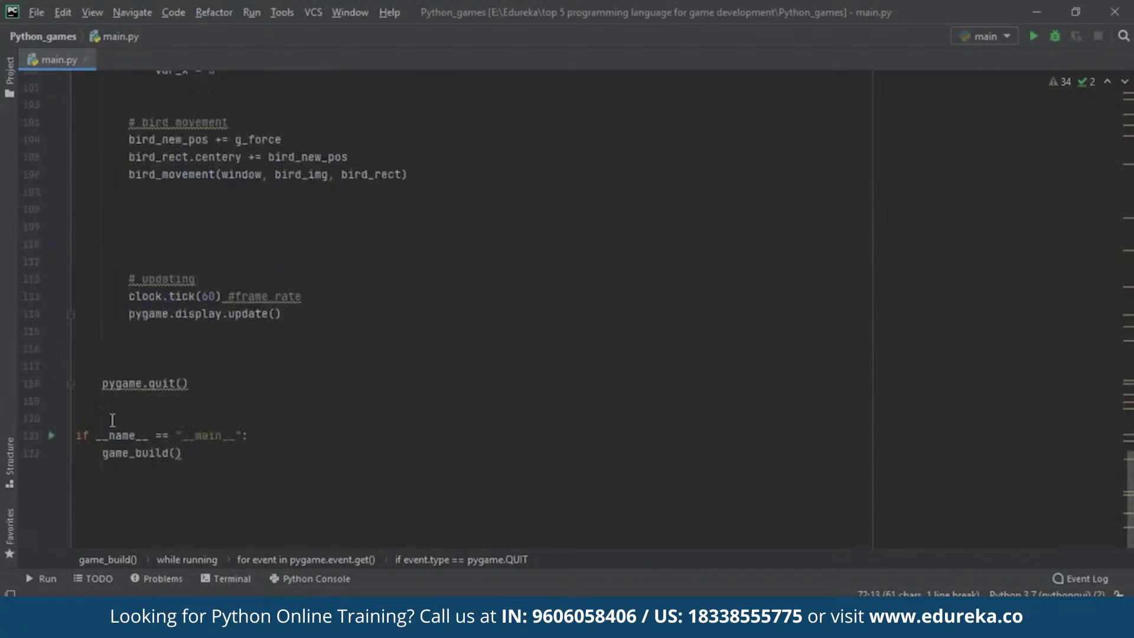
left_click_drag(189, 383, 90, 383)
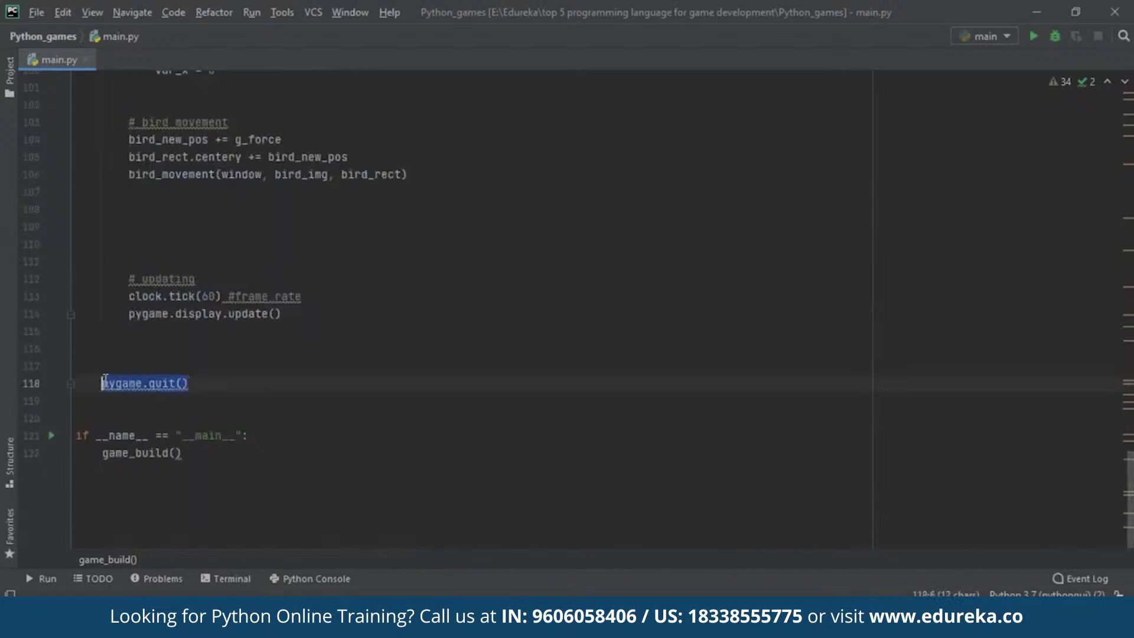